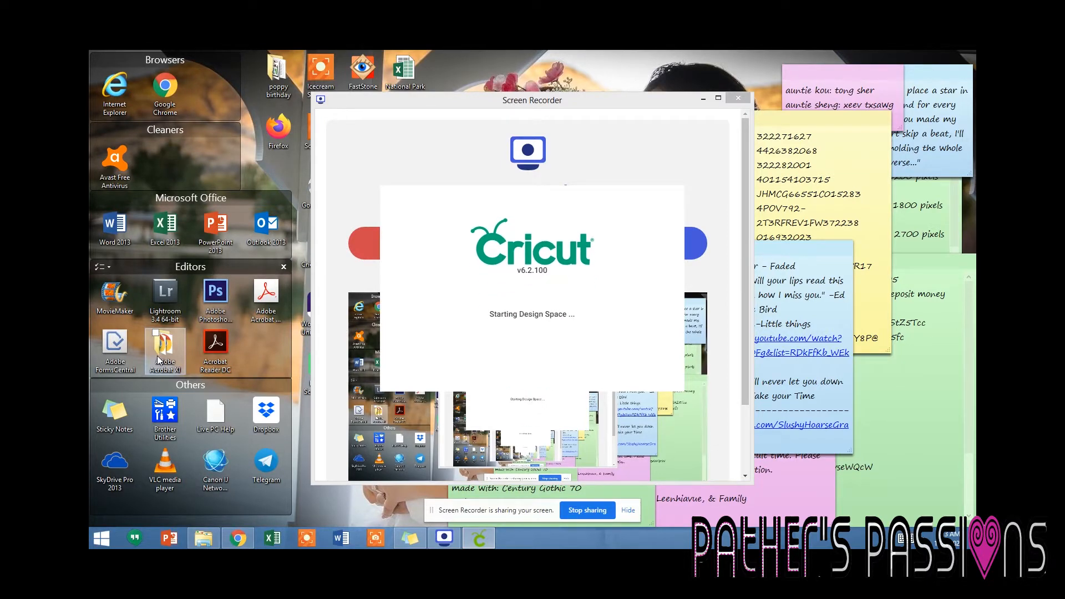
Maximize the Design Space window and search the image library for "valentine card".
left_click(328, 369)
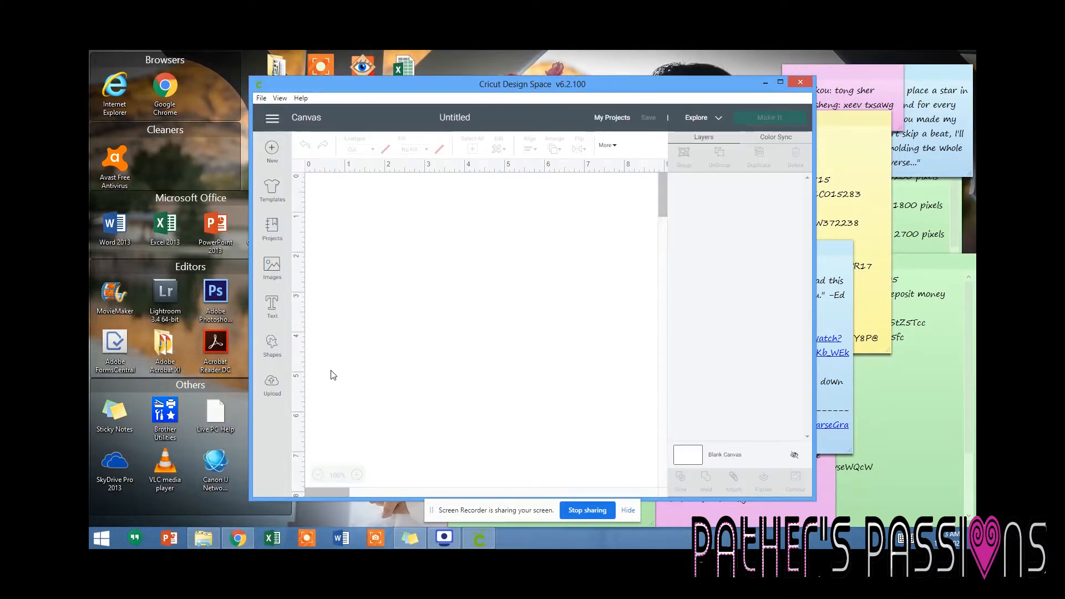
left_click(780, 82)
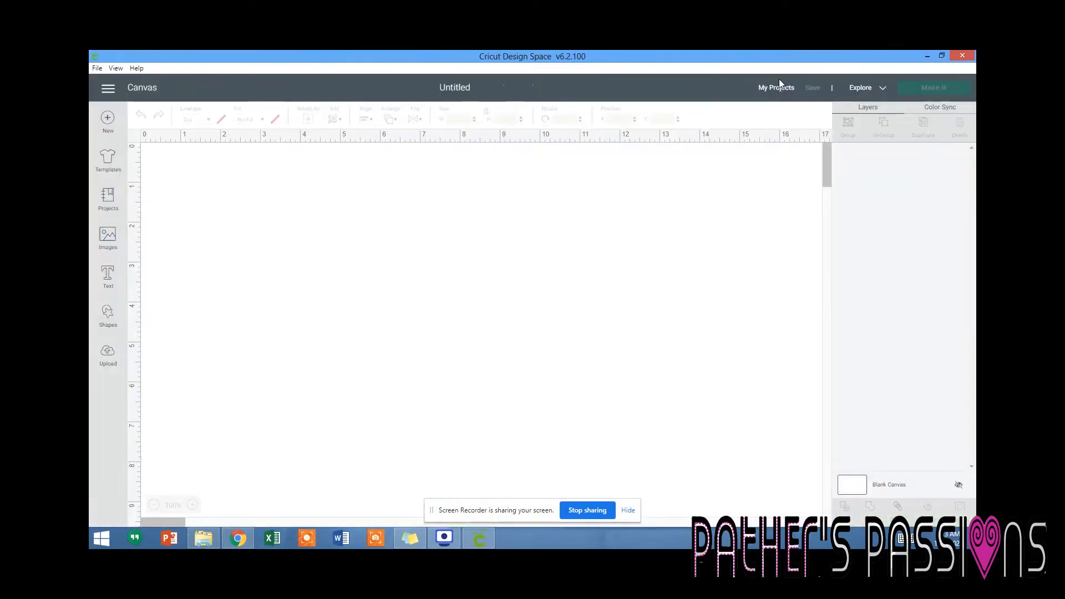
left_click(104, 242)
left_click(566, 155)
type("vale")
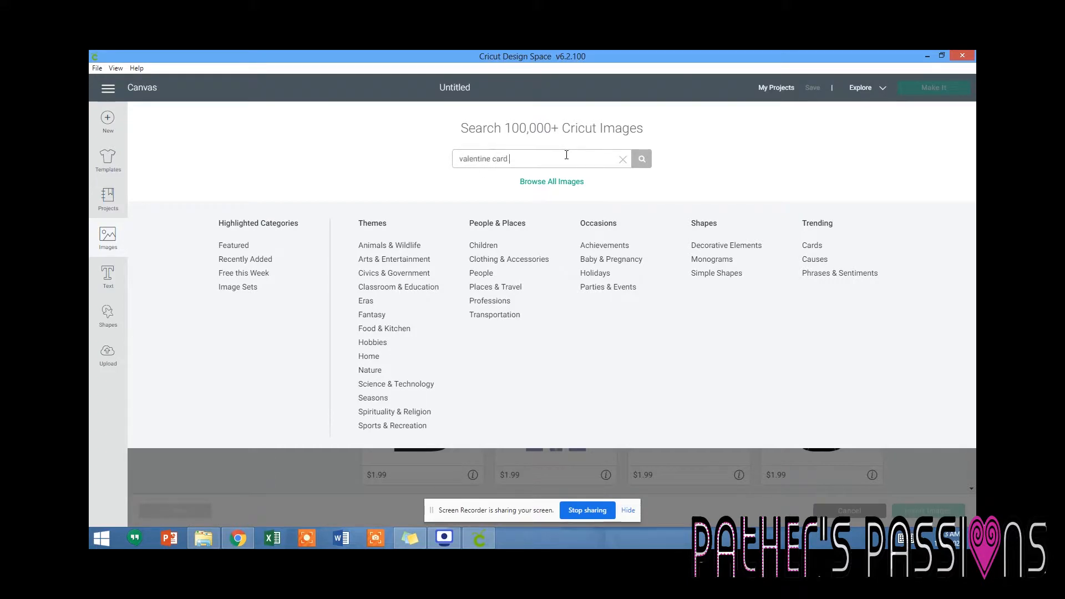
type("ntine card")
key("Return")
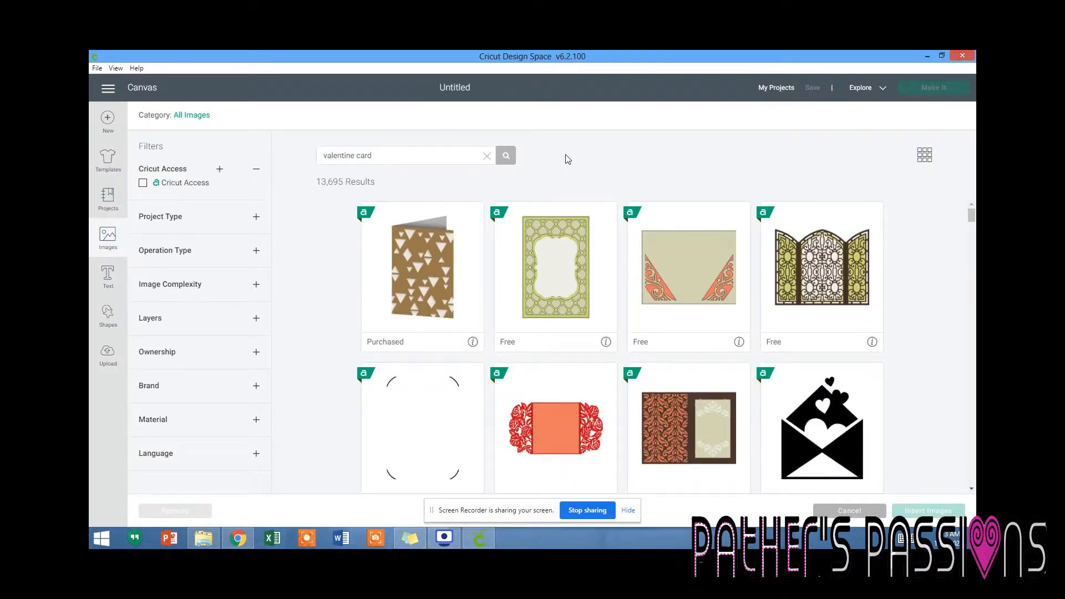
Insert the red folded card with the heart and sunburst cutout from the search results onto the canvas.
scroll(622, 344, "down", 5)
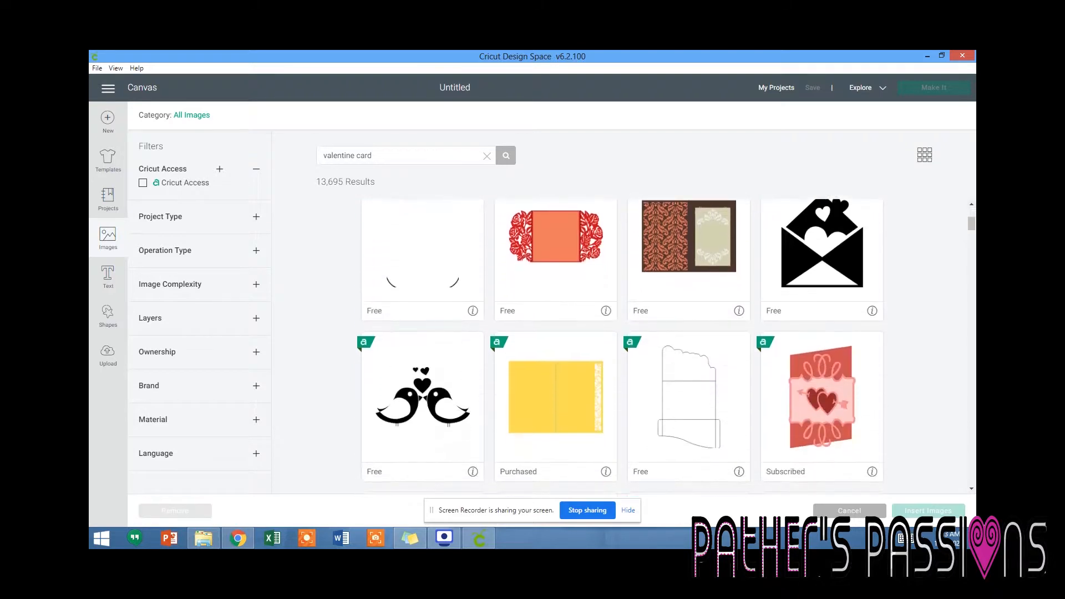
scroll(622, 344, "down", 5)
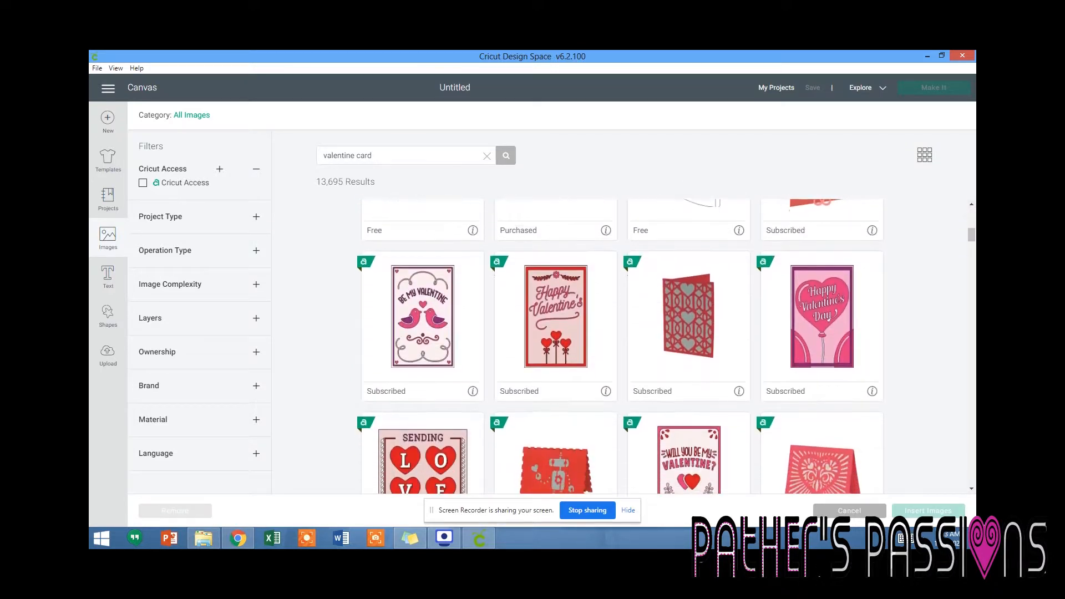
scroll(621, 344, "down", 1)
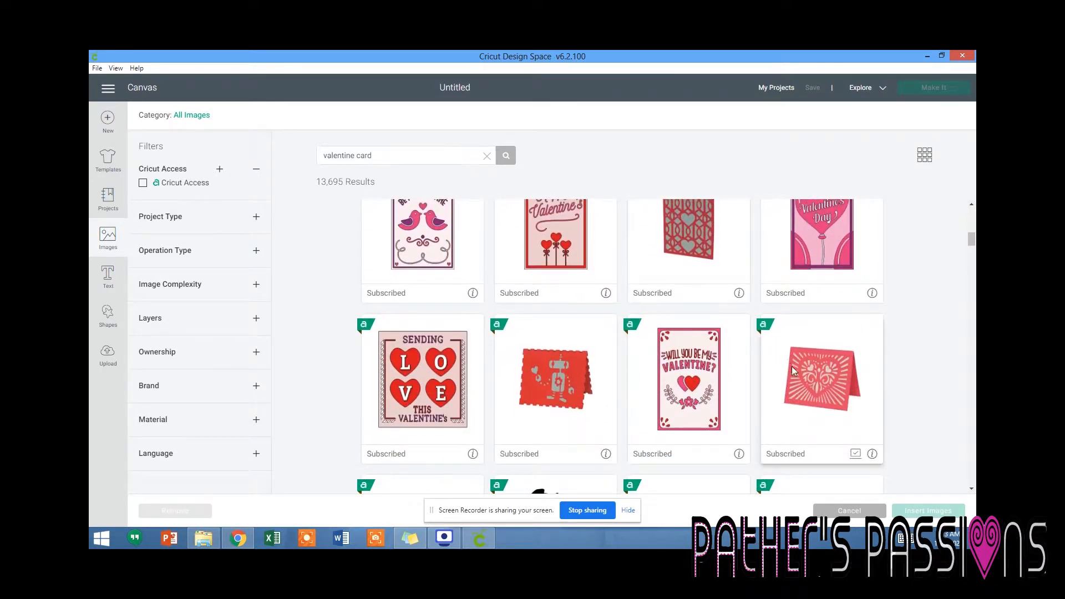
left_click(811, 386)
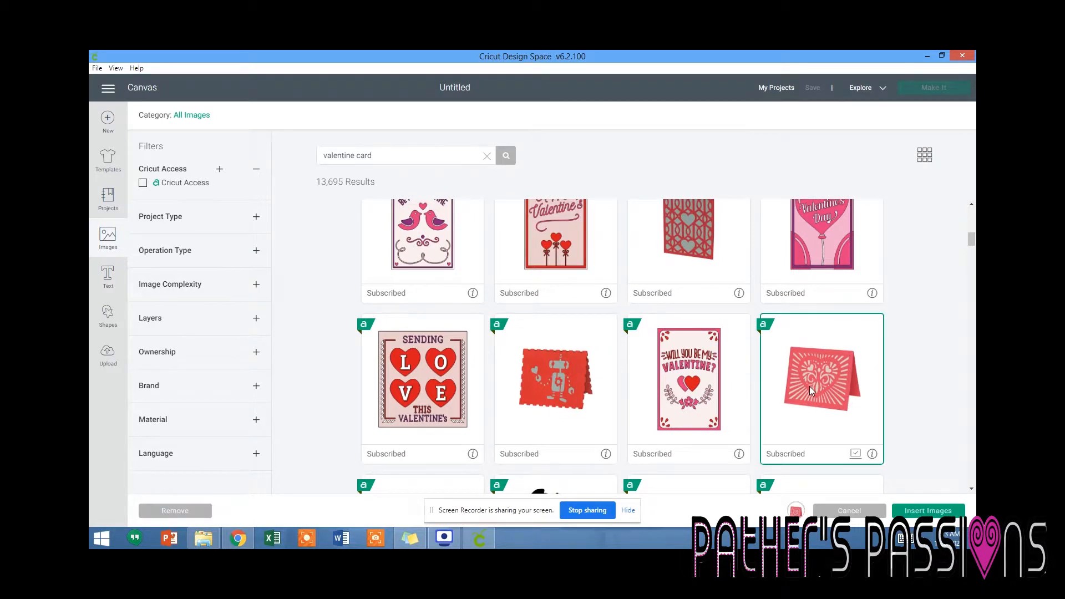
left_click(928, 510)
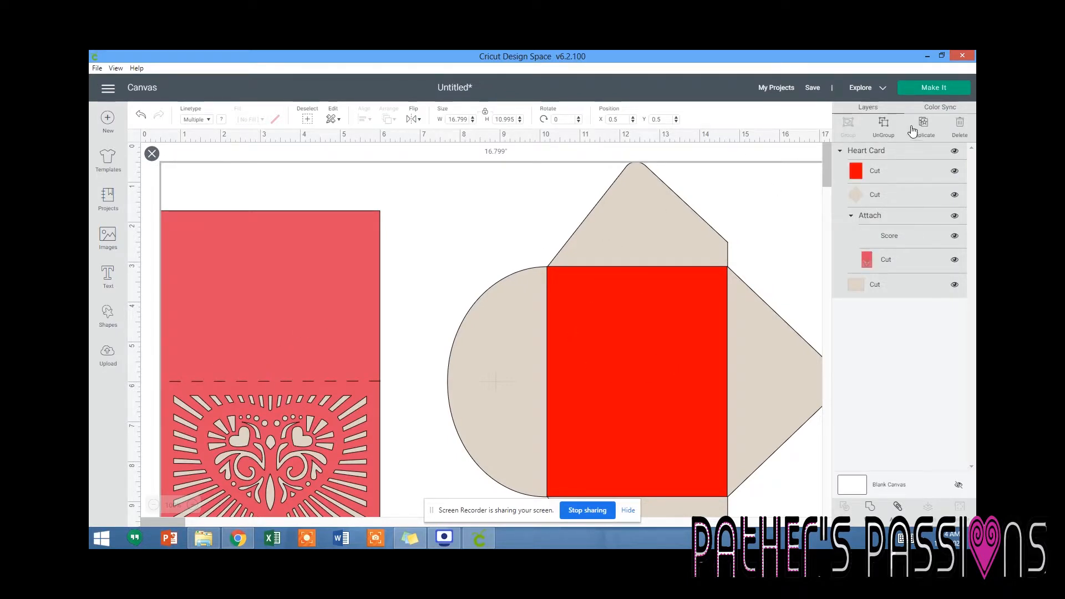
Ungroup the heart card set and delete its red rectangle and beige envelope layers.
left_click(886, 126)
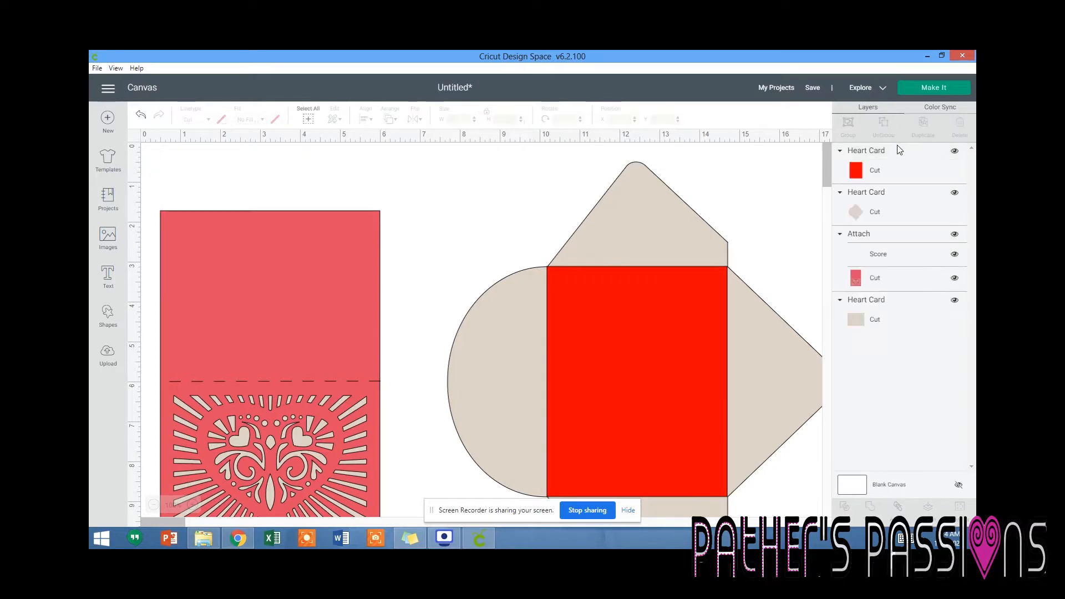
left_click(900, 155)
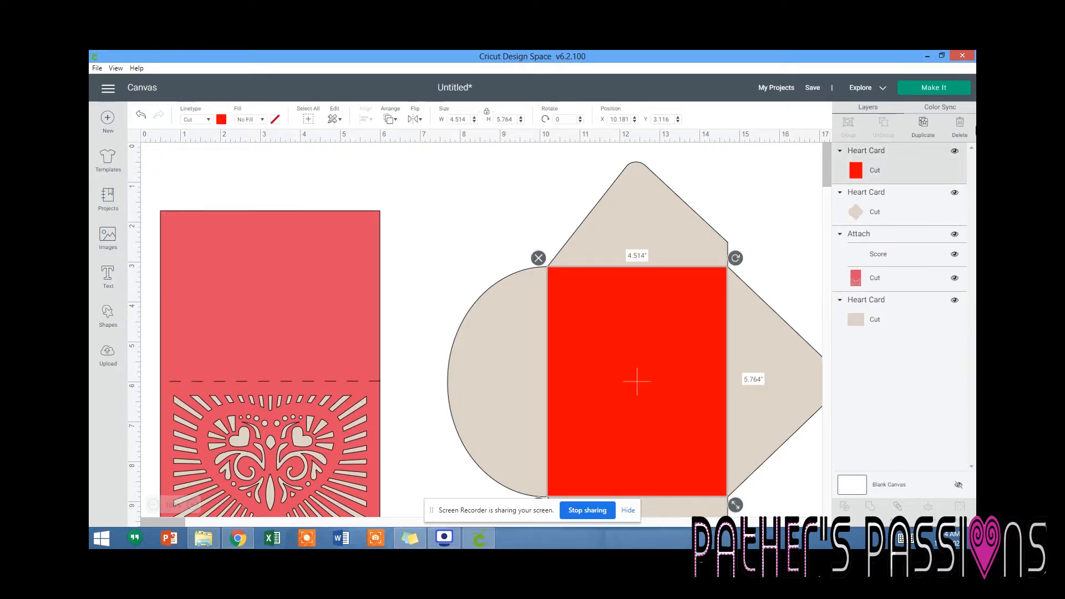
left_click(965, 129)
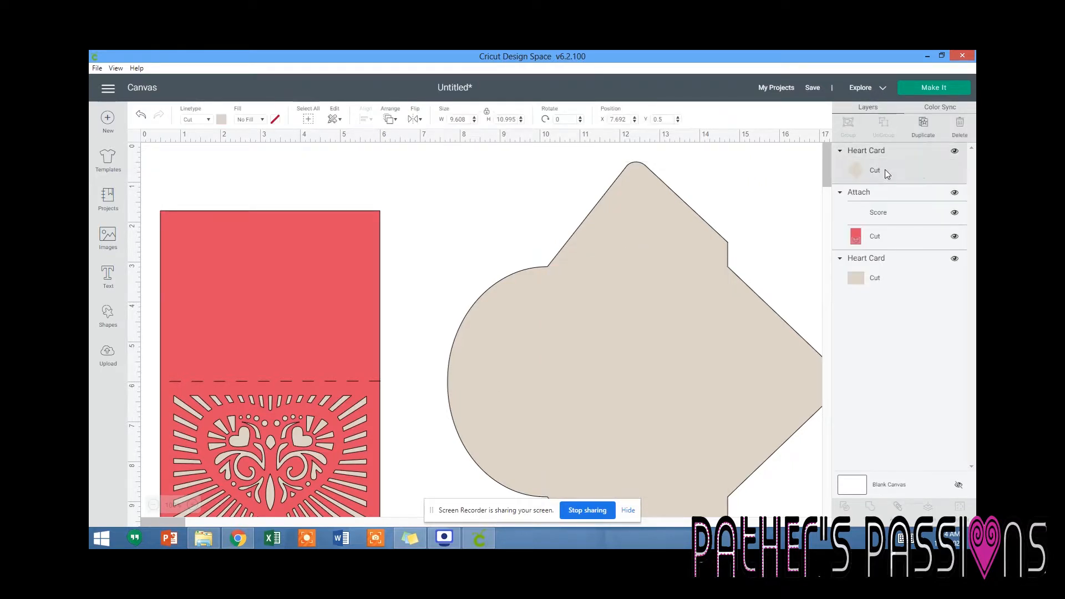
left_click(885, 169)
left_click(962, 124)
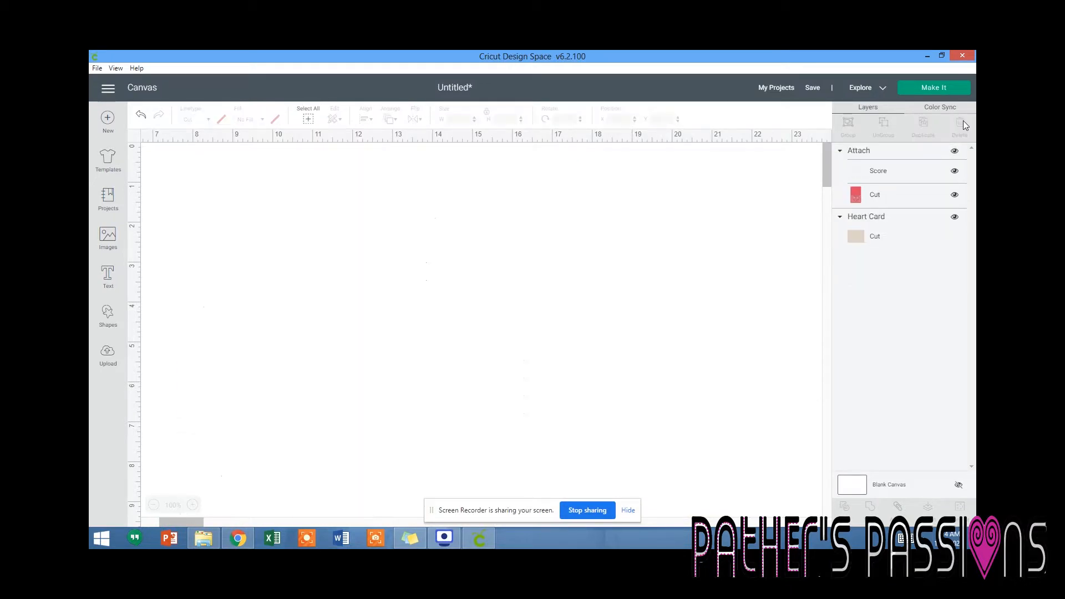
Shift the red card slightly on the canvas and detach its score line from the cut layer.
left_click(907, 151)
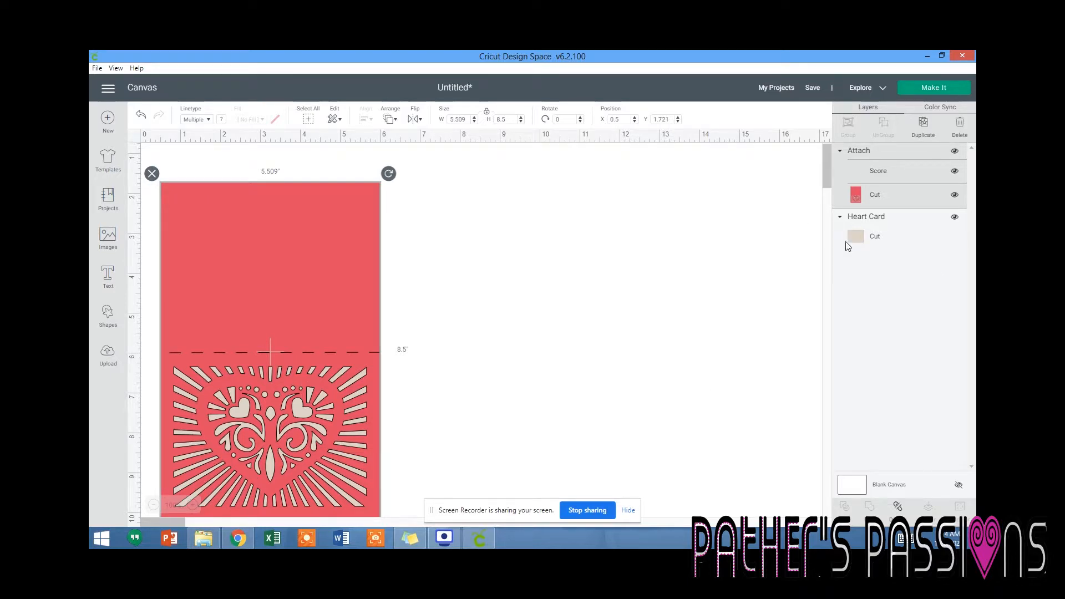
mouse_move(263, 412)
left_mouse_down()
mouse_move(262, 374)
mouse_move(262, 405)
left_mouse_up()
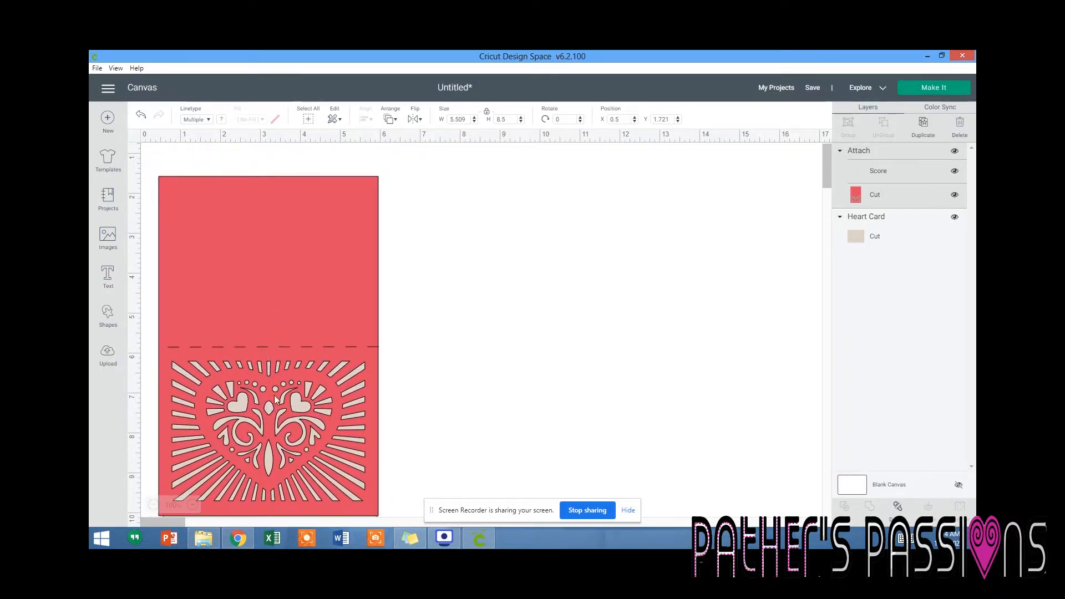
left_click(922, 197)
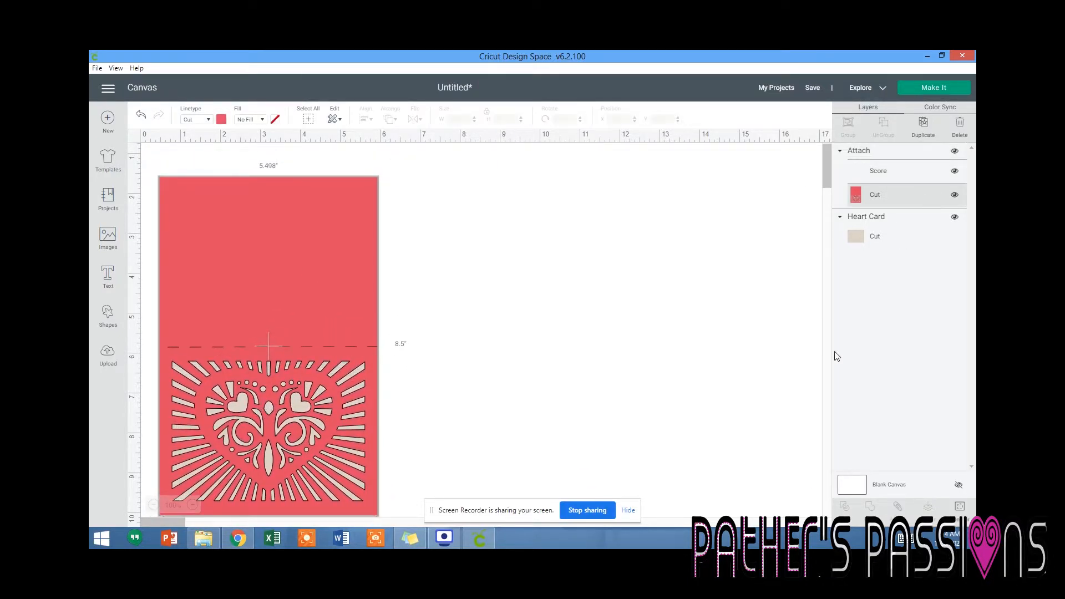
left_click(871, 151)
left_click(898, 508)
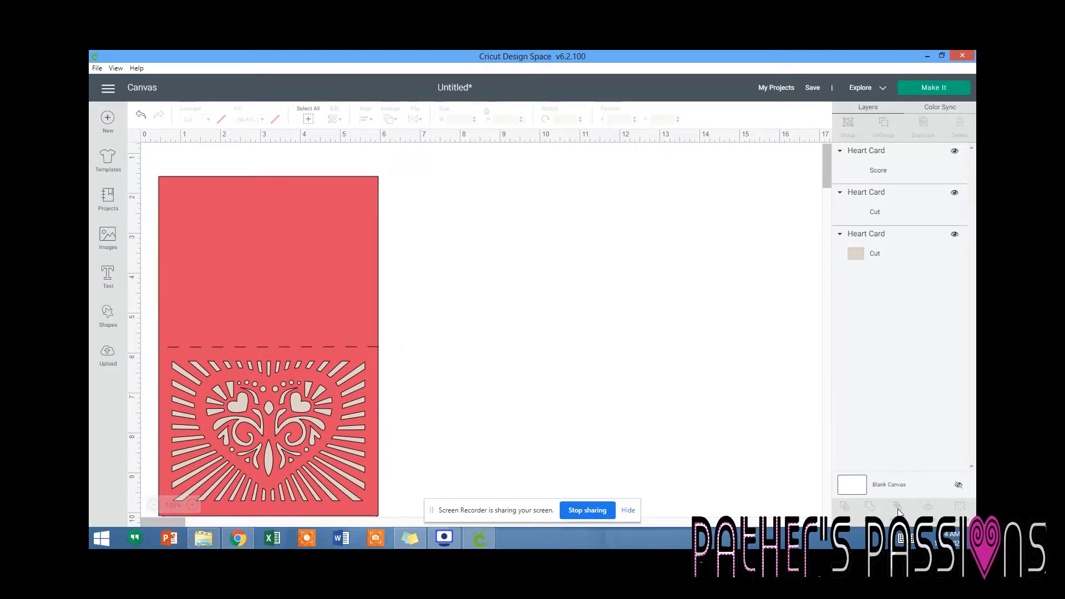
left_click(891, 213)
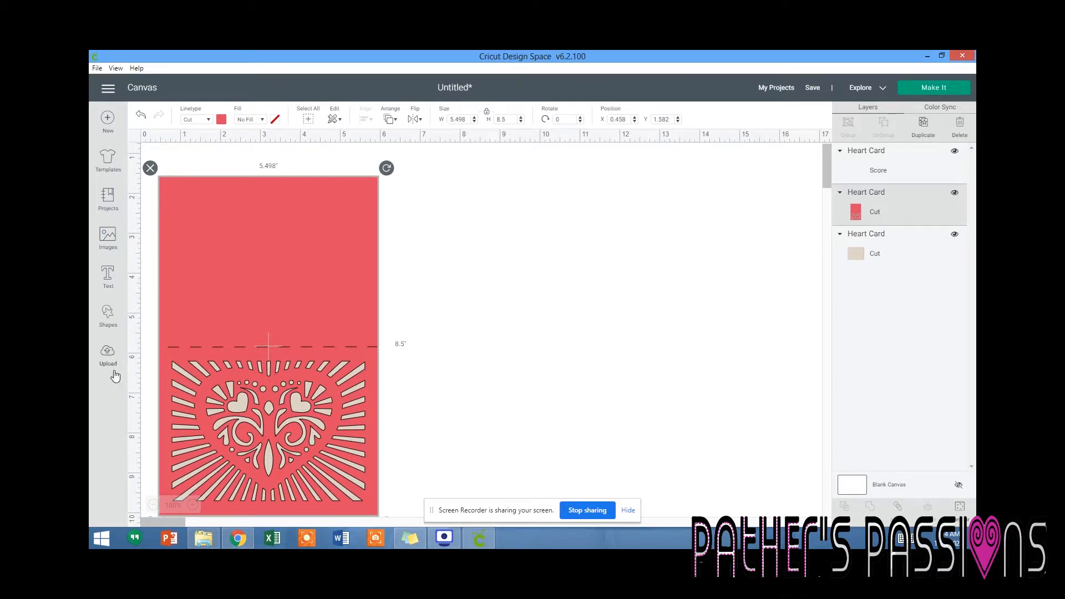
Add a heart shape with unlocked proportions, about 3.48 by 2.61 inches, covering the card's ornamental heart cutout.
left_click(121, 316)
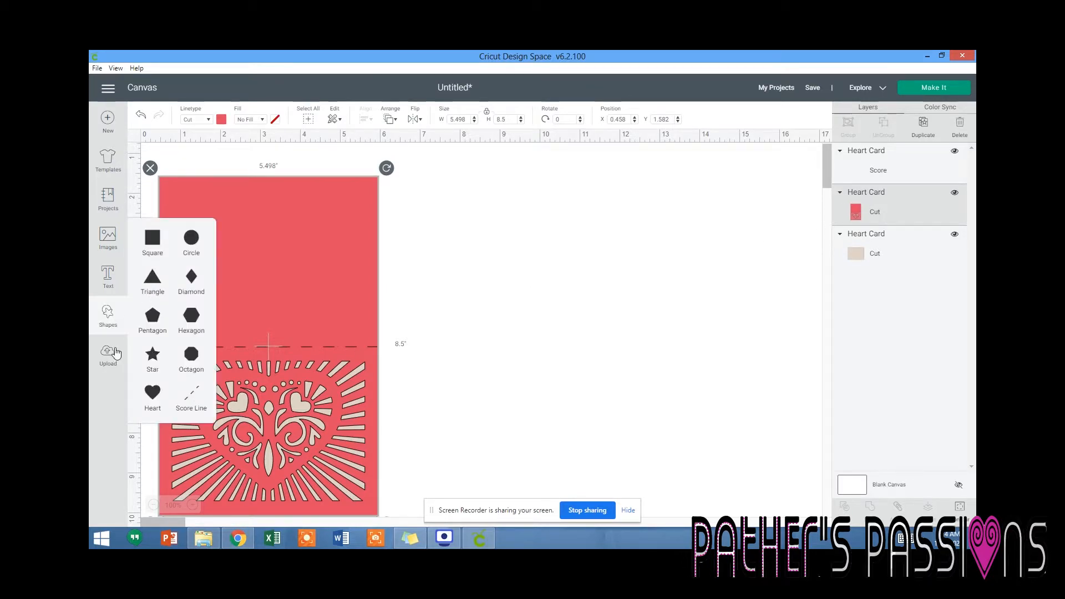
left_click(154, 395)
left_click_drag(253, 247, 299, 447)
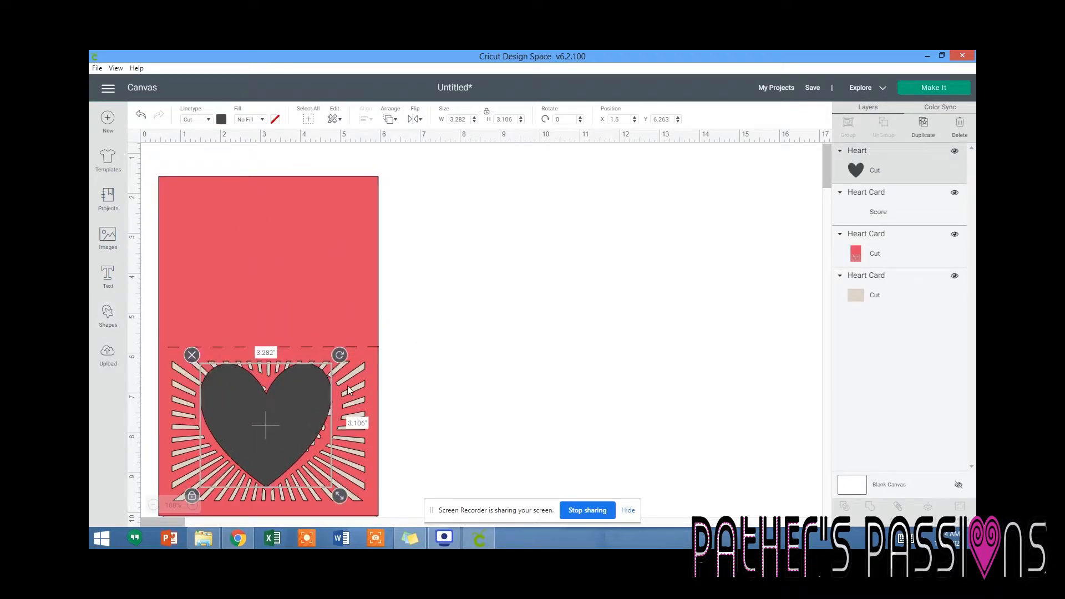
left_click(193, 495)
left_click_drag(339, 495, 348, 477)
left_click_drag(298, 420, 275, 424)
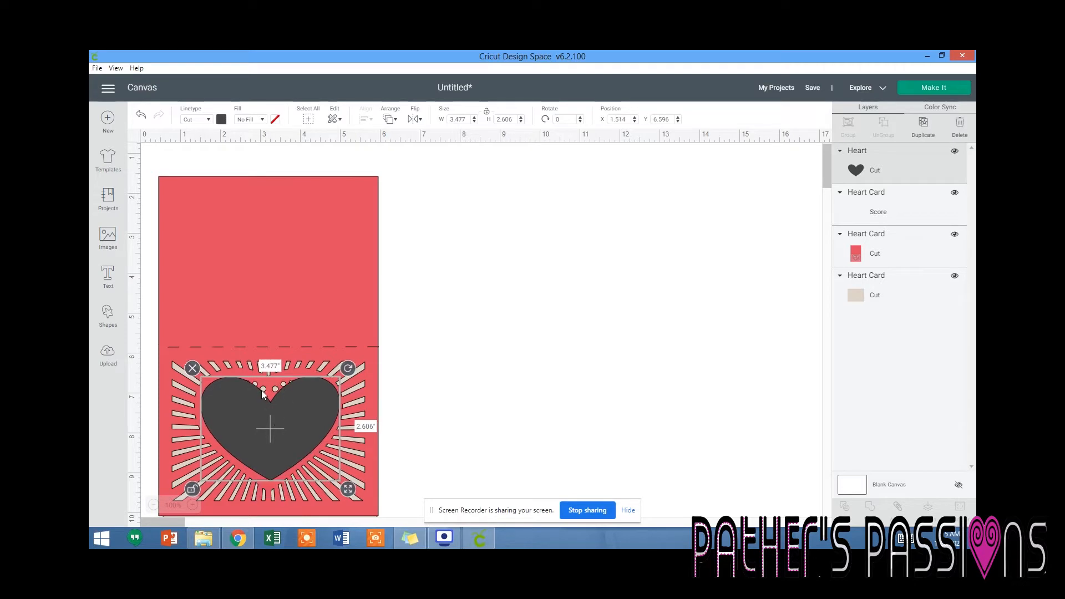
Add a second heart shape, flattened to about 3.28 by 1.70 inches, over the upper part of the first heart.
left_click(110, 317)
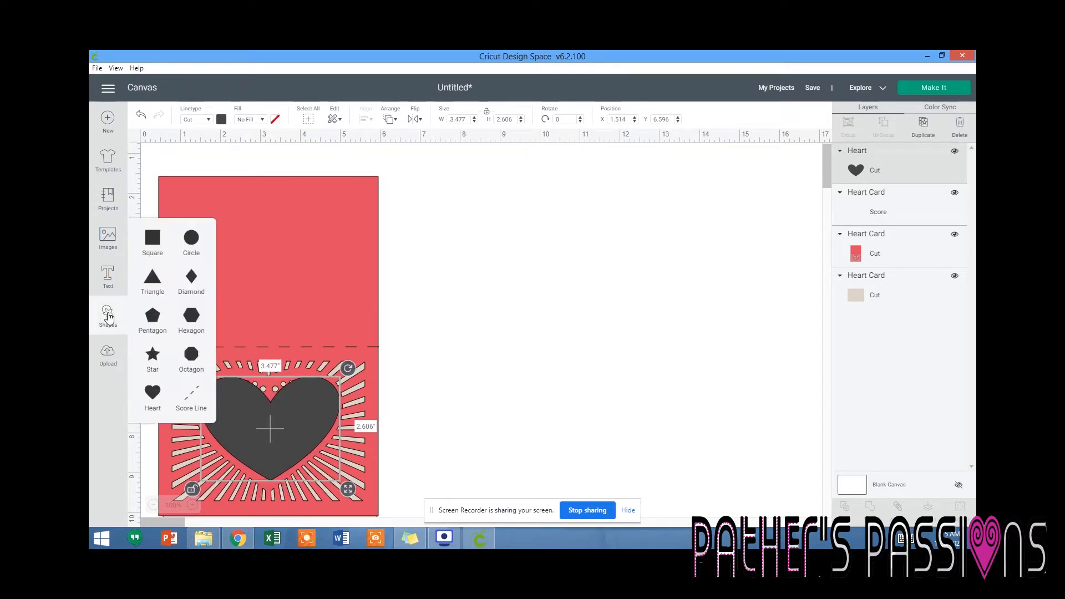
left_click(152, 394)
left_click_drag(268, 288, 271, 459)
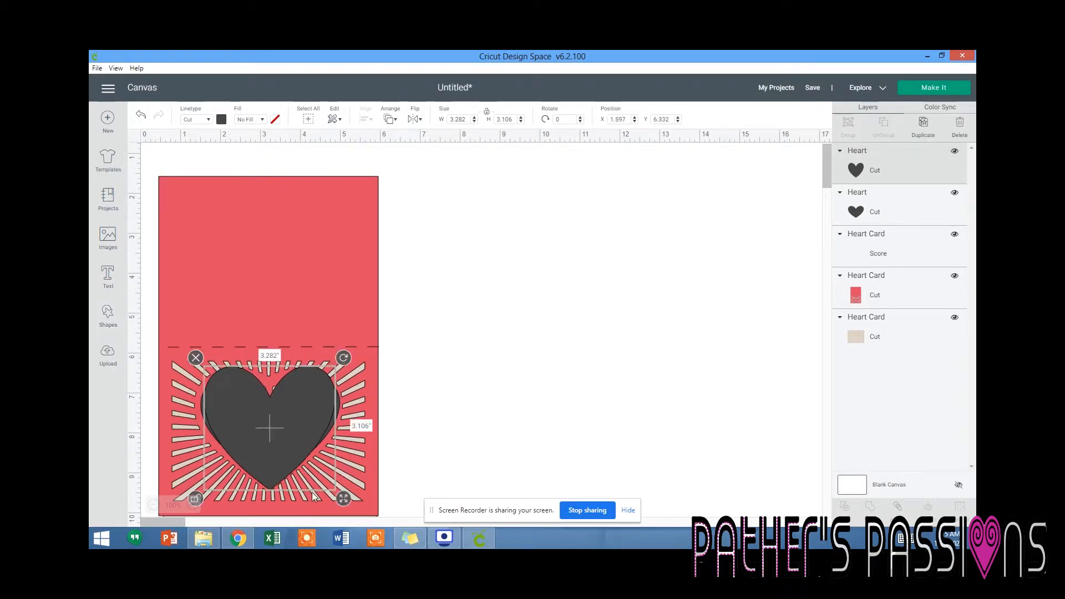
left_click_drag(343, 491, 343, 444)
left_click_drag(285, 406, 285, 412)
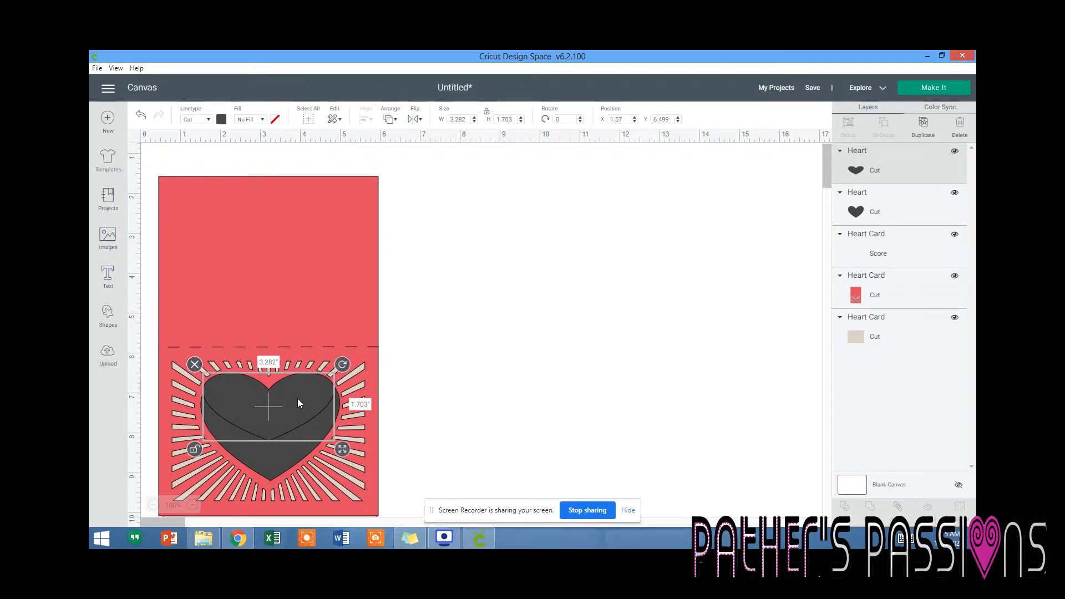
Weld the two heart shapes to the red card's cut layer.
left_click(873, 209, "shift")
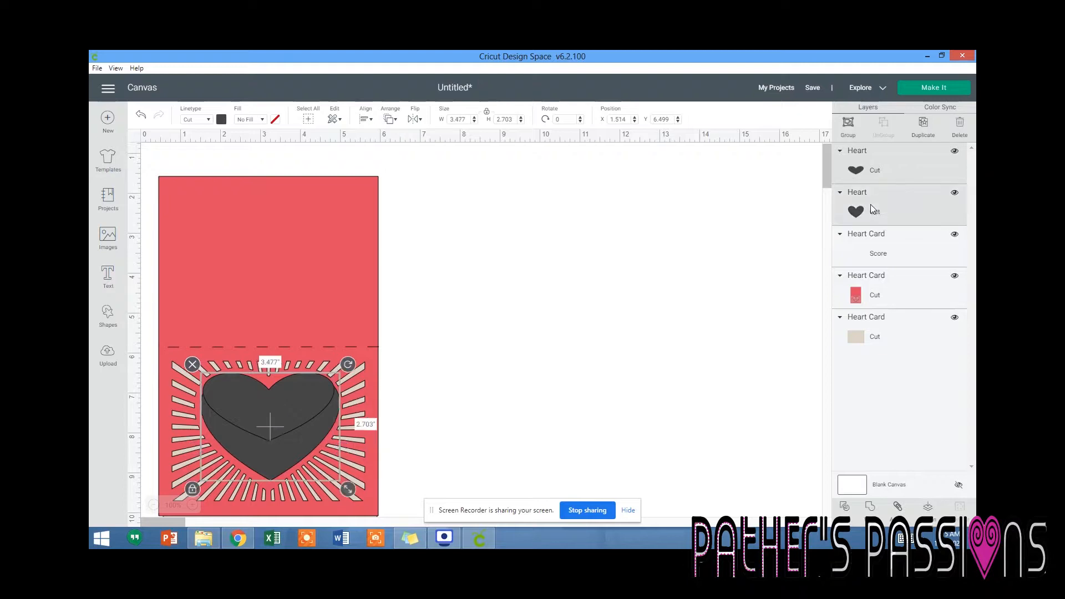
left_click(867, 293, "shift")
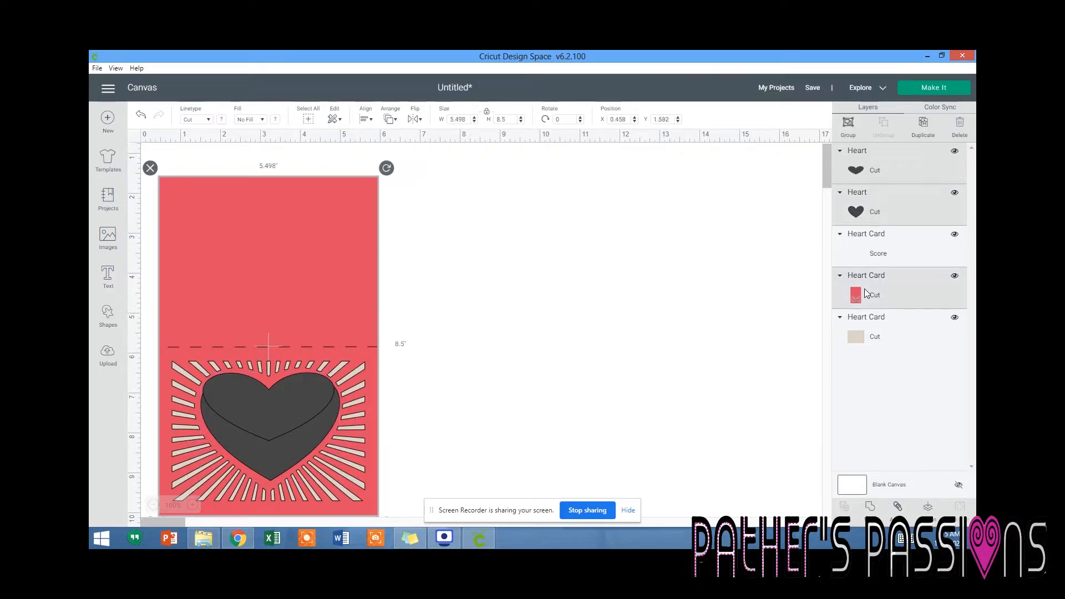
left_click(870, 507)
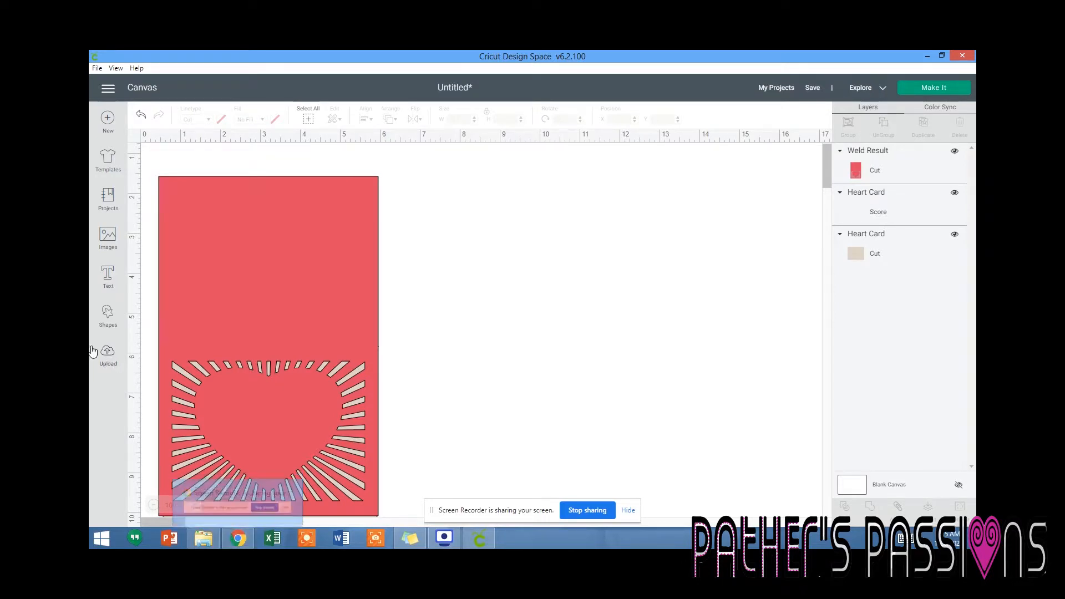
Open the image upload page in Design Space and switch to a new Google Chrome window.
left_click(109, 361)
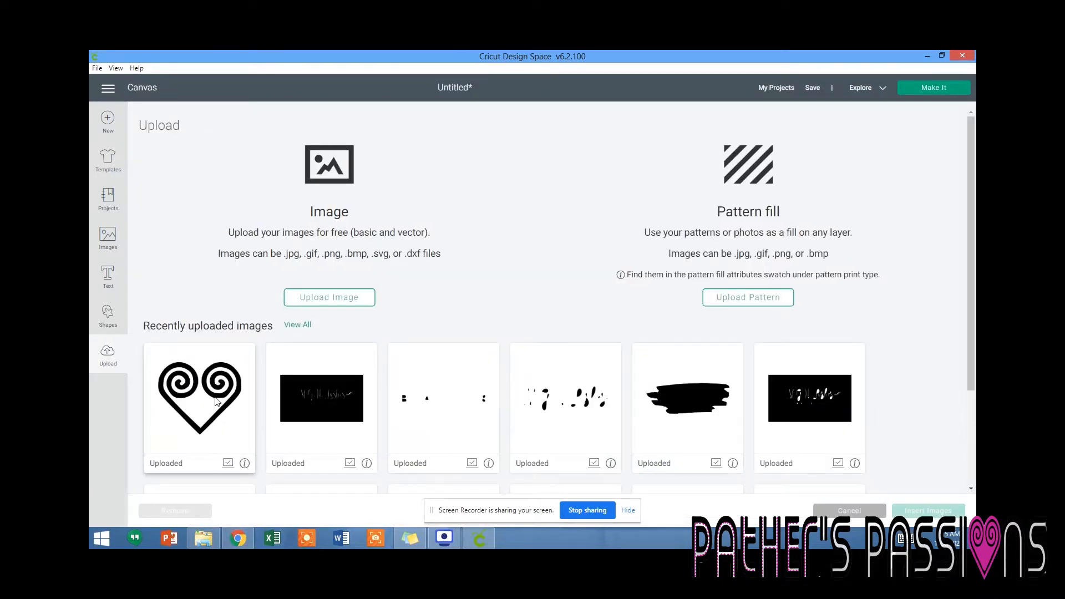
left_click(238, 538)
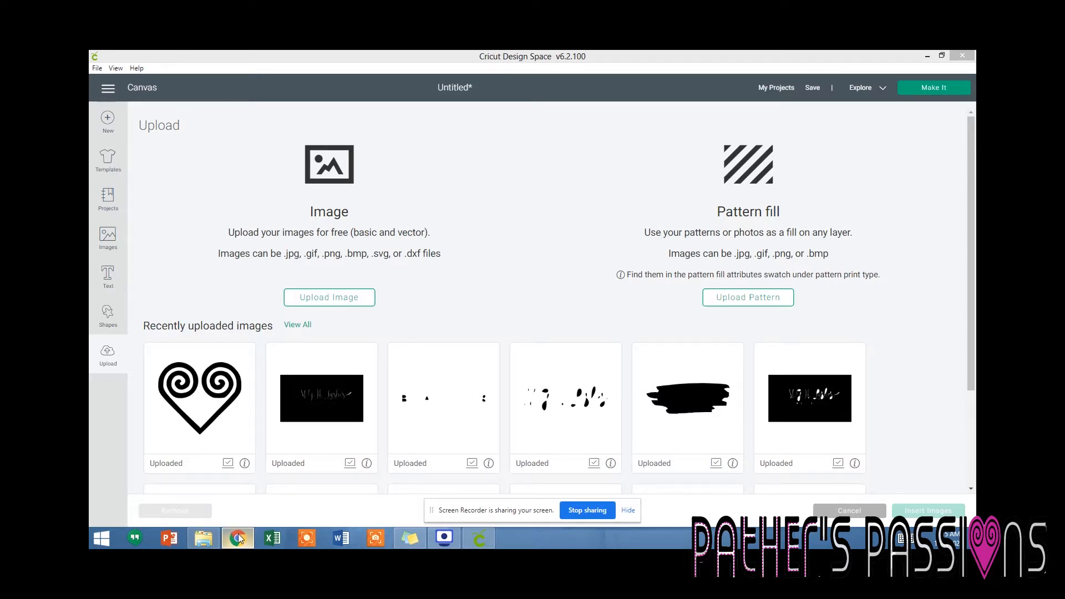
right_click(238, 538)
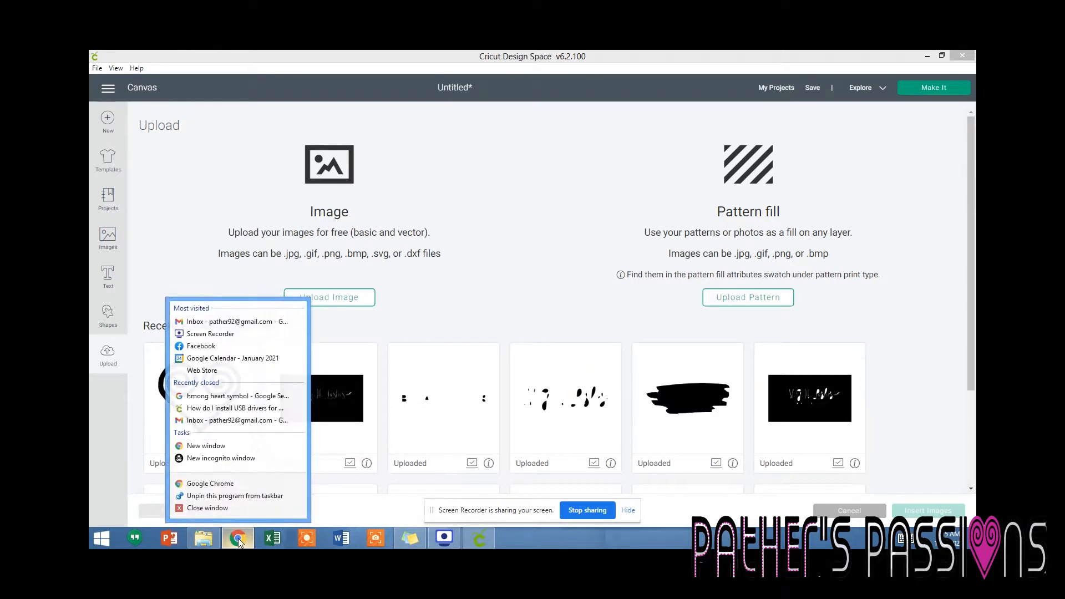
left_click(232, 444)
Search Google for "hmong heart symbol" and preview the black spiral heart art board print in the image results.
type("hear")
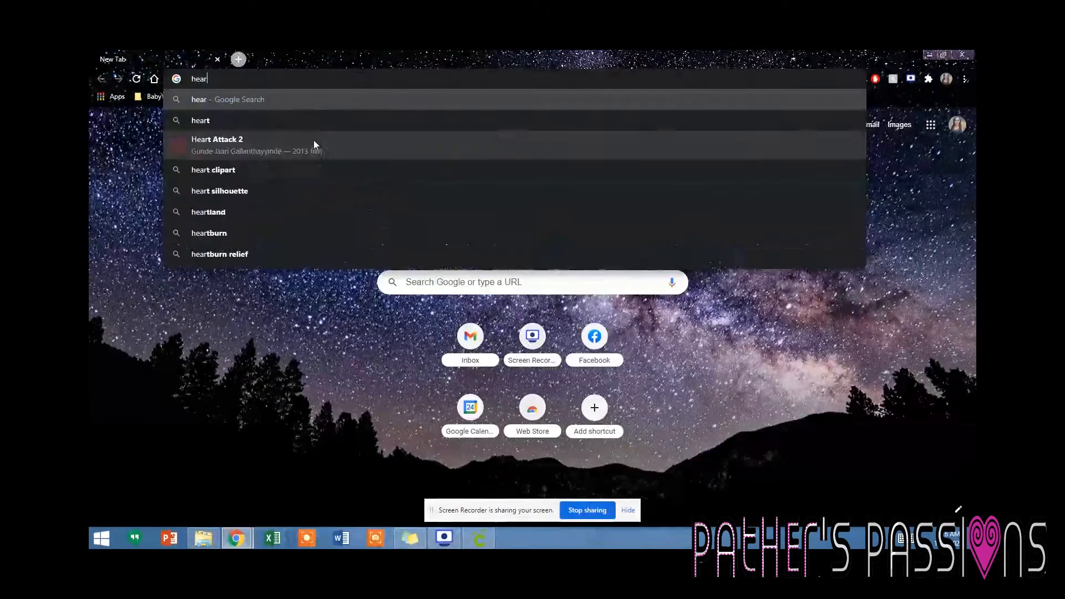
key("BackSpace")
key("BackSpace")
key("BackSpace")
key("BackSpace")
type("hmong heart")
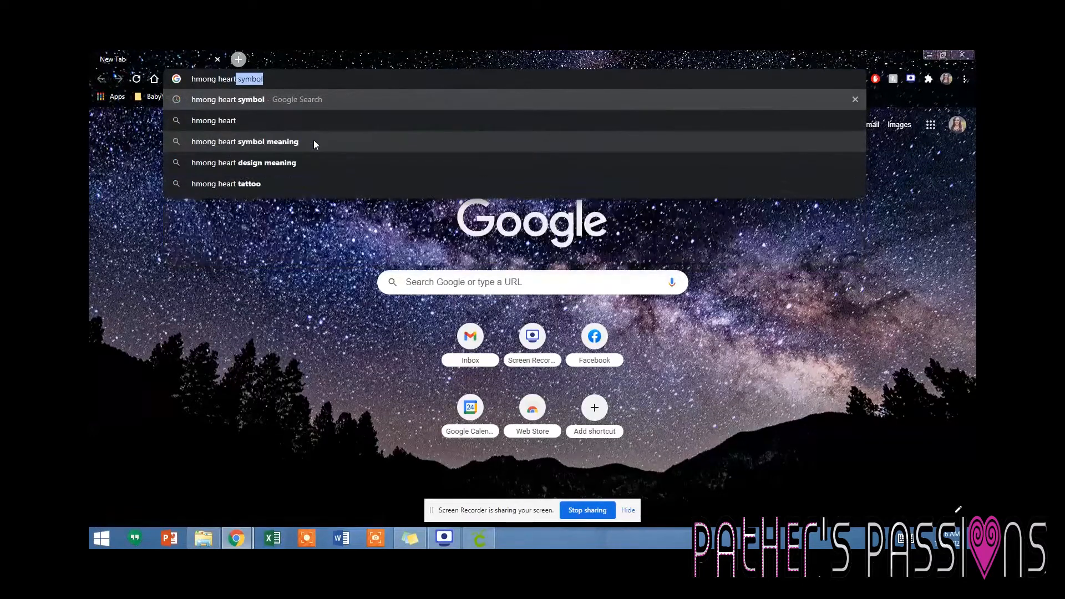
type(" symbol")
key("Return")
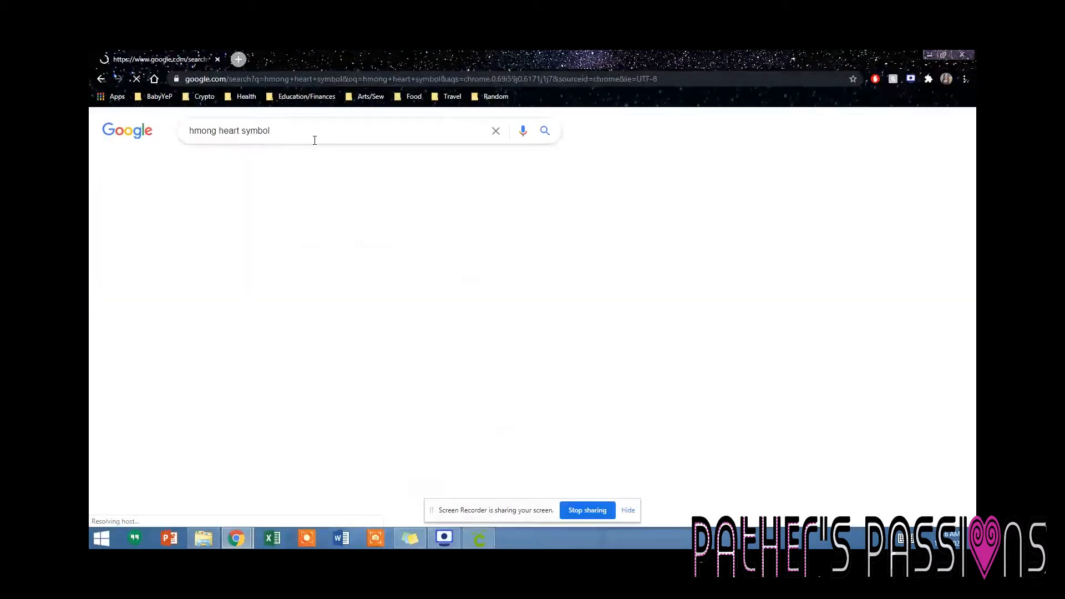
left_click(328, 284)
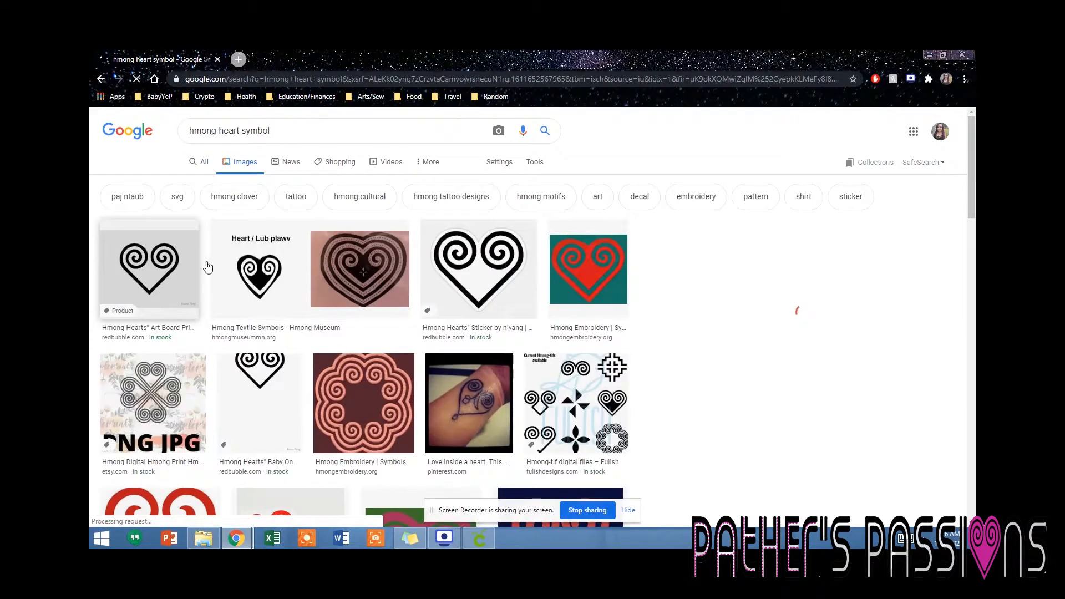
left_click(191, 268)
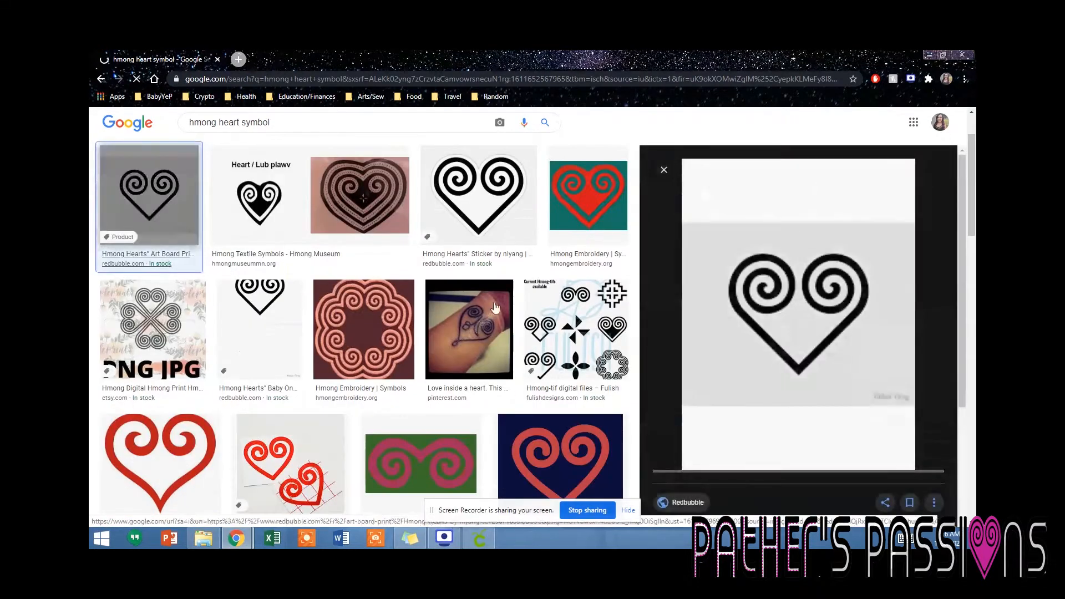
Save the black spiral heart image as hmong heart.png in the Pictures library, replacing the existing file.
right_click(142, 202)
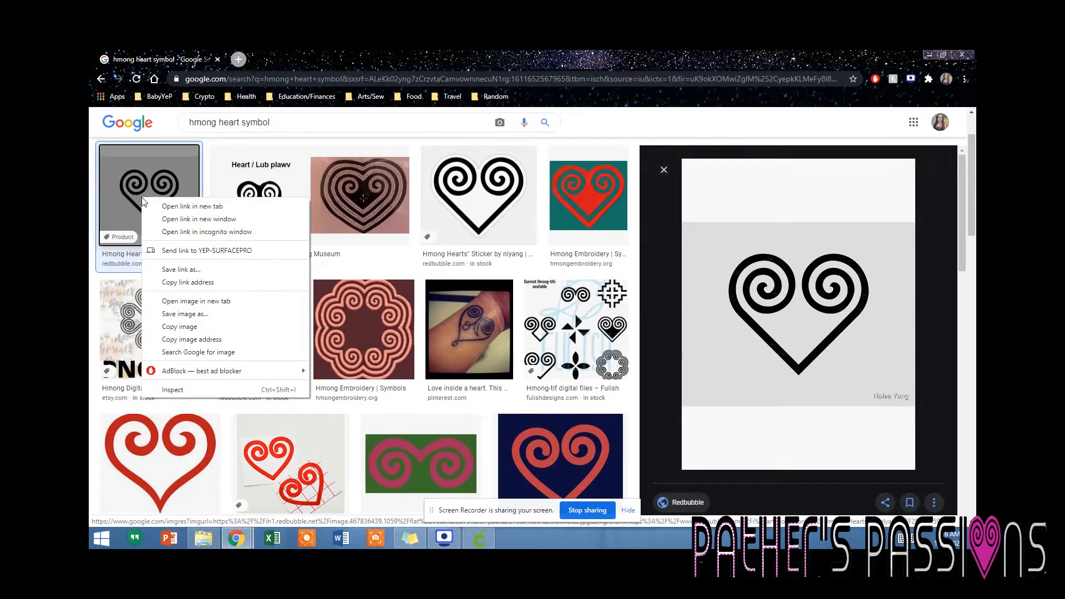
left_click(183, 314)
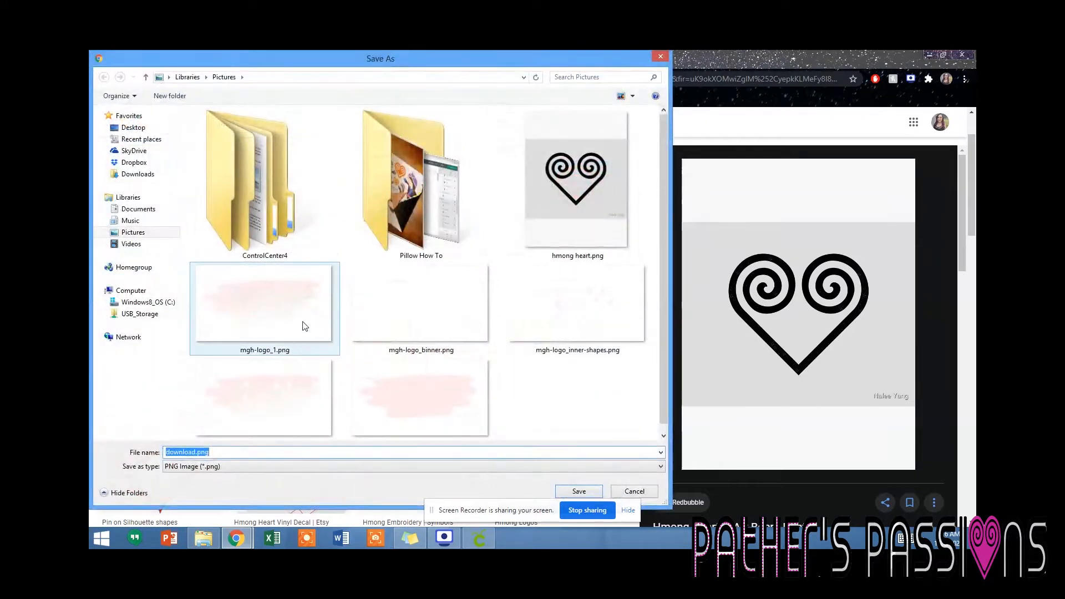
left_click(571, 231)
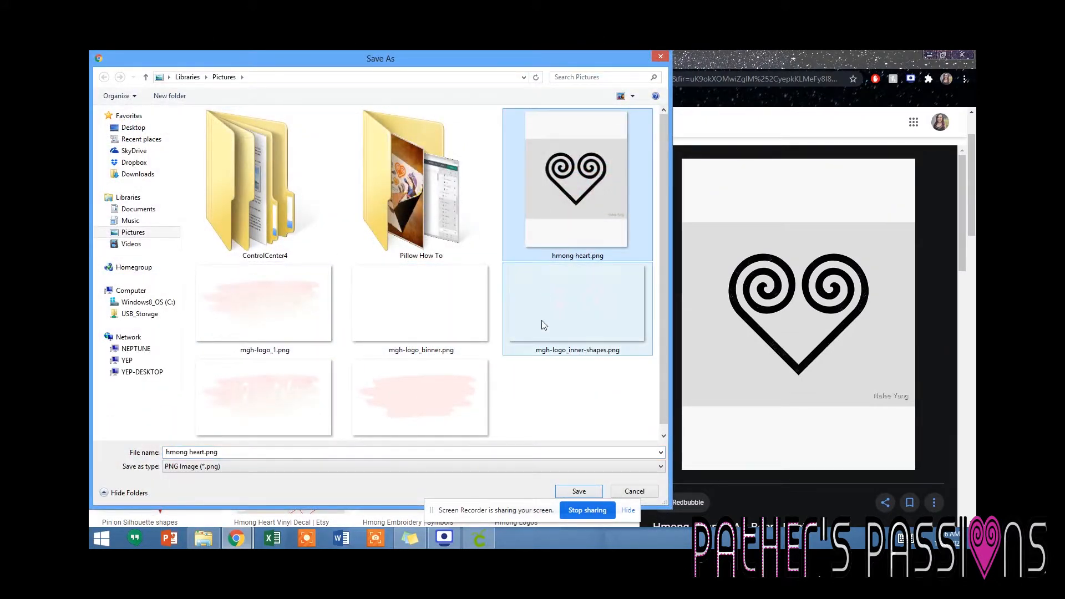
key("Return")
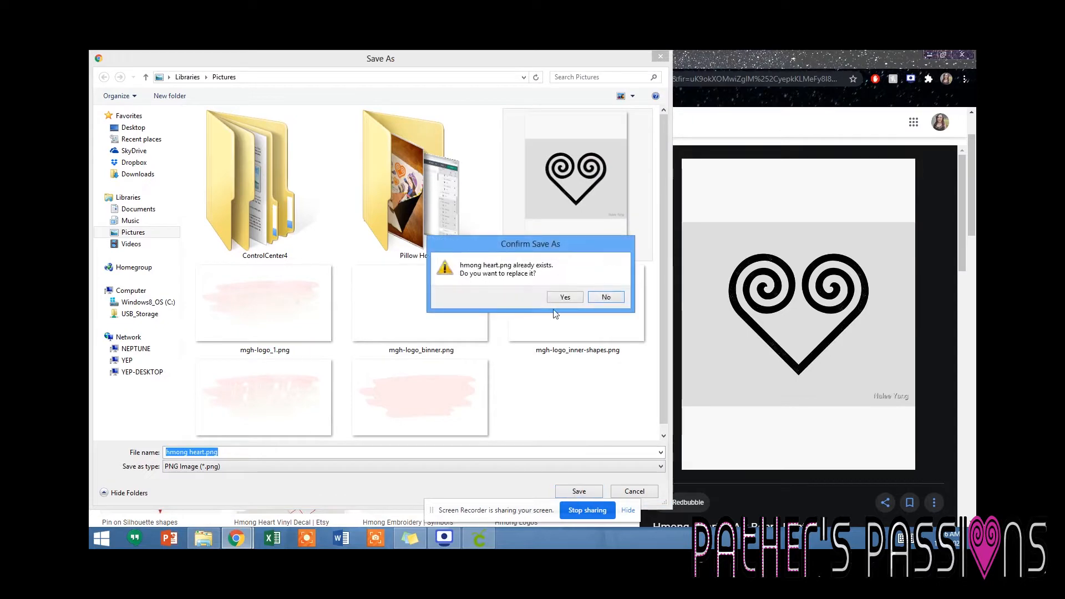
left_click(565, 297)
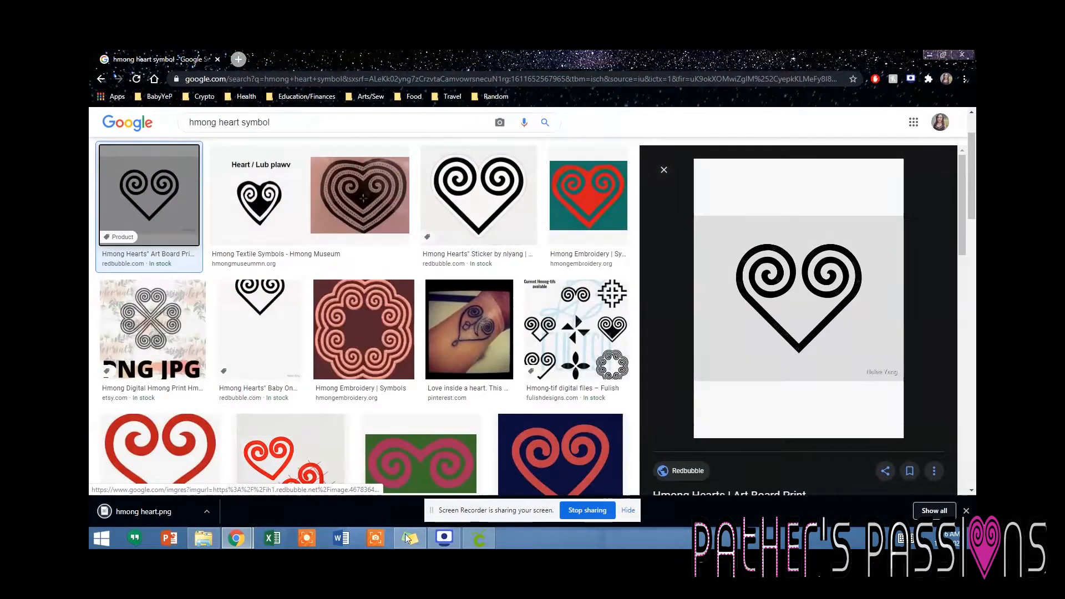
Switch to Cricut Design Space and upload hmong heart.png from Pictures as a Complex image.
left_click(479, 539)
left_click(107, 354)
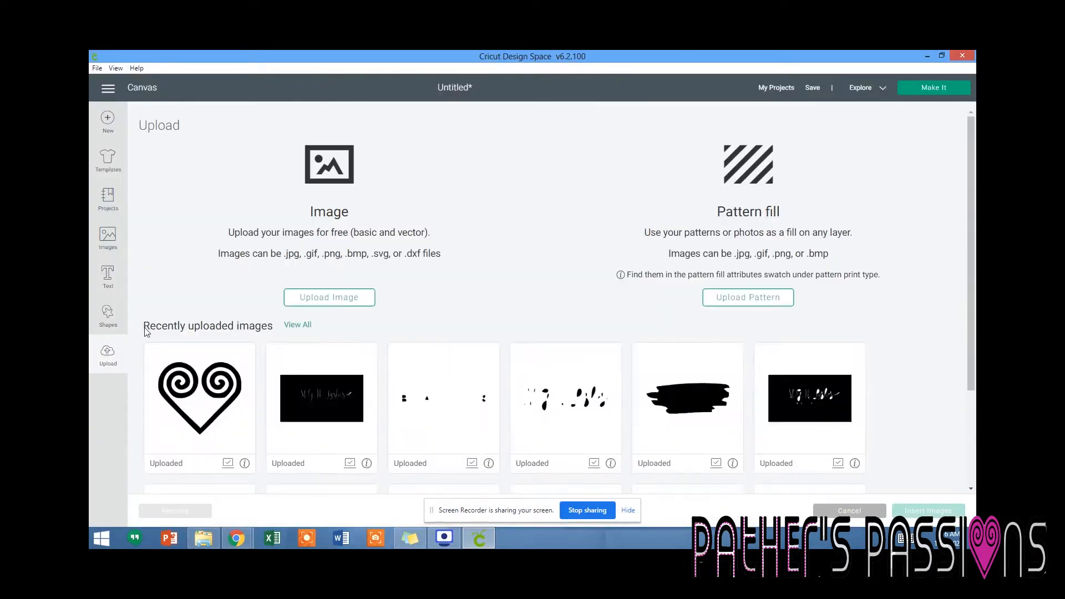
left_click(309, 303)
left_click(513, 300)
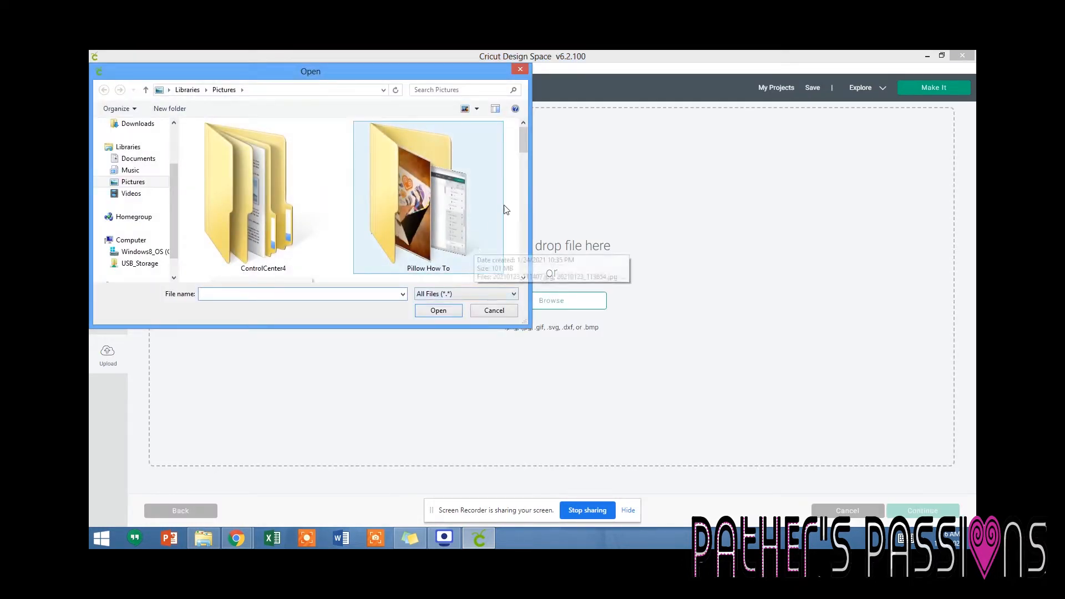
left_click_drag(527, 149, 526, 168)
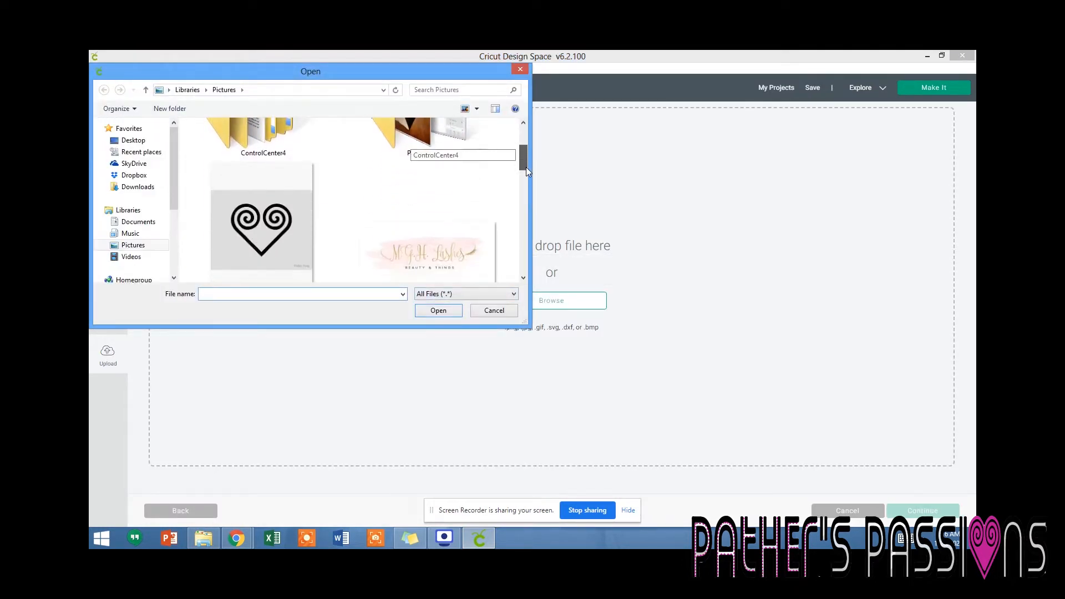
left_click(328, 211)
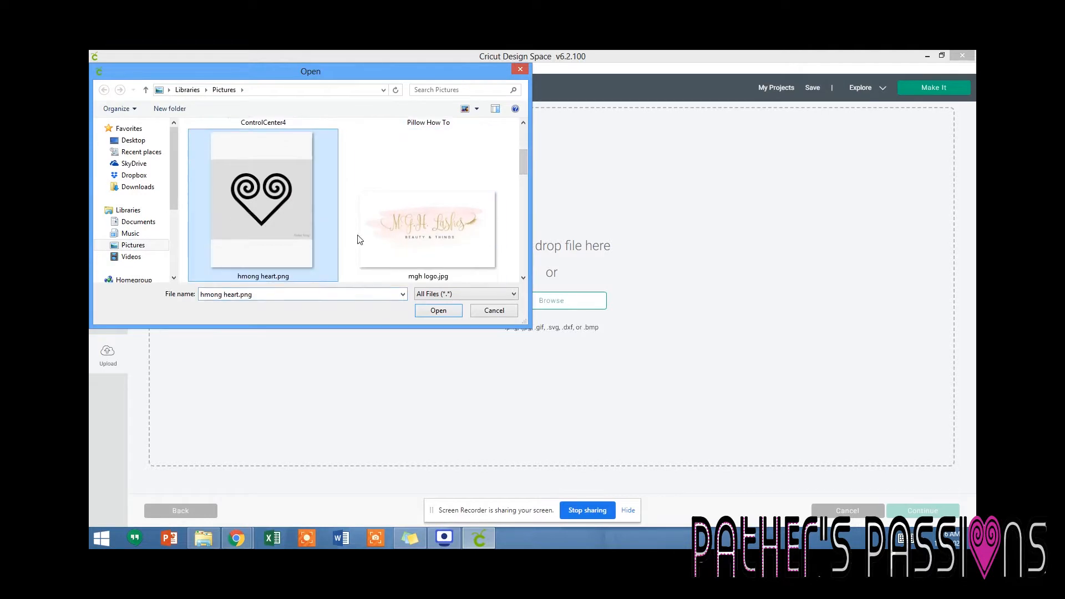
left_click(436, 312)
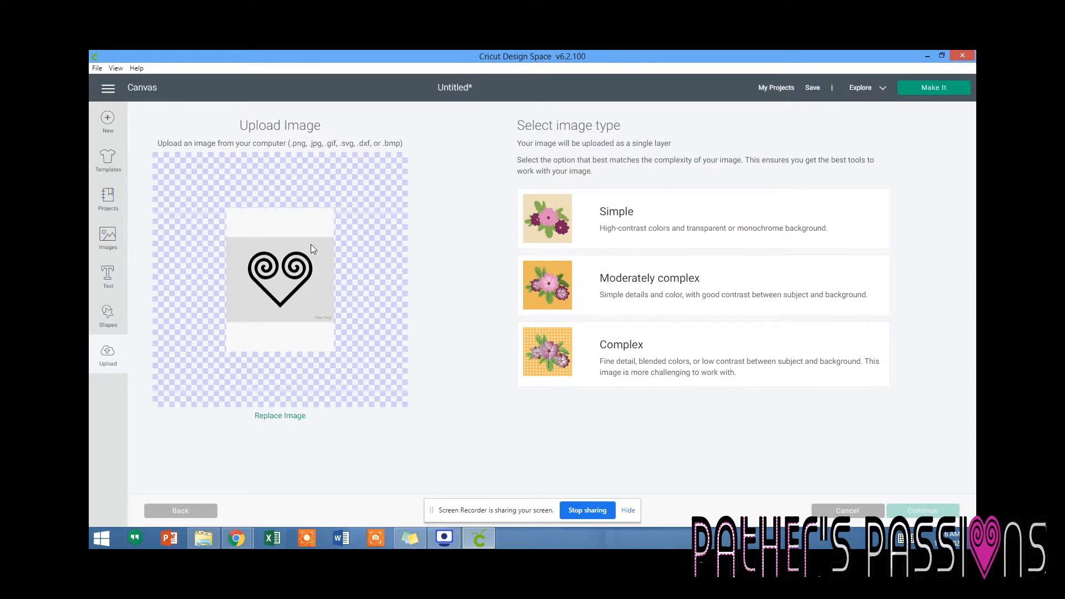
left_click(599, 354)
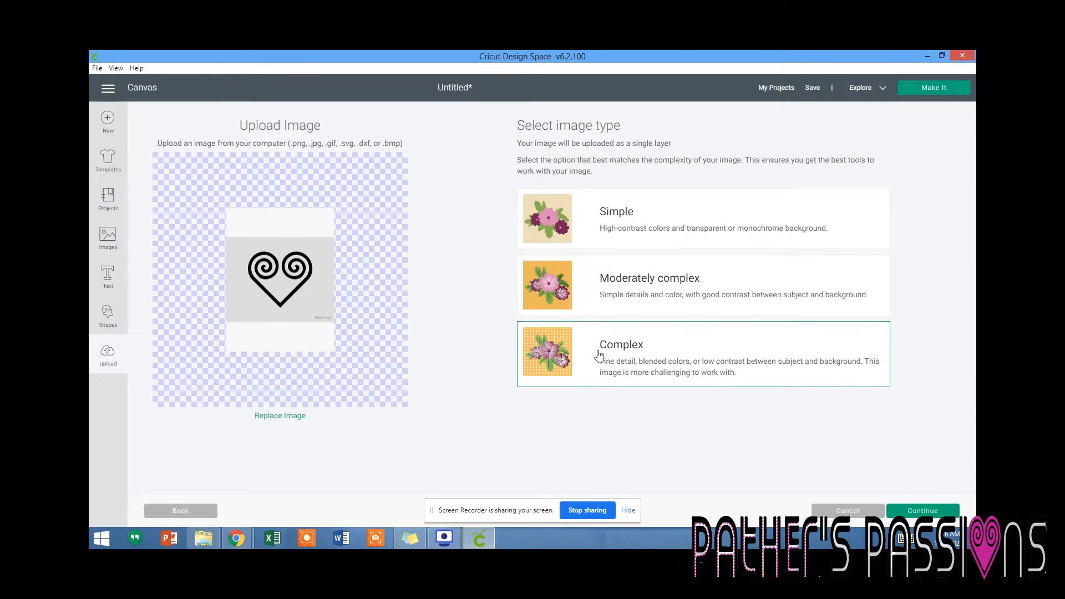
left_click(936, 515)
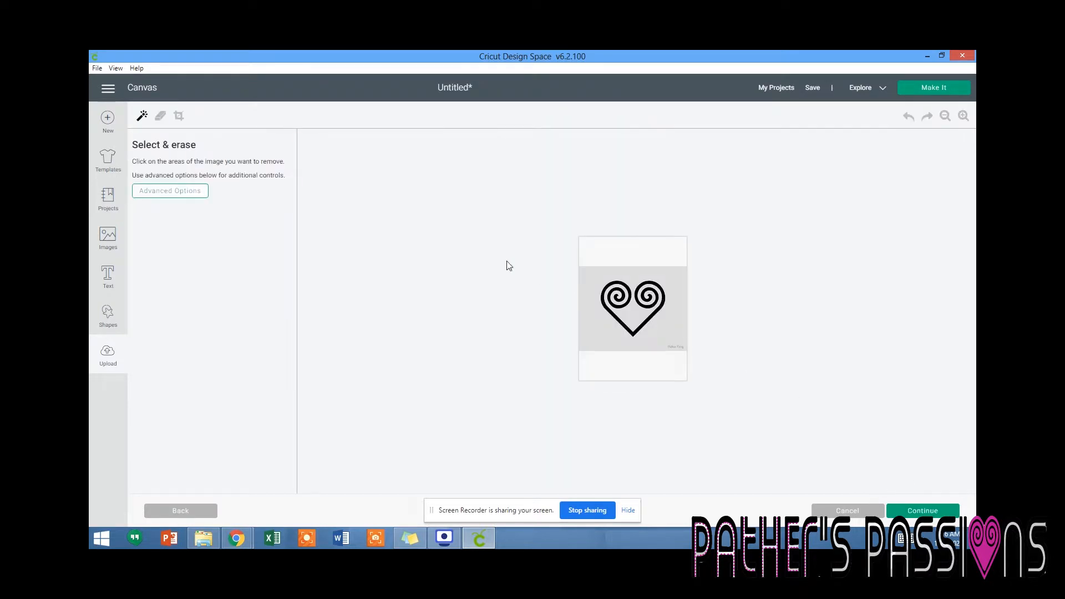
Crop the uploaded image closely around the heart and erase its grey background.
left_click(179, 115)
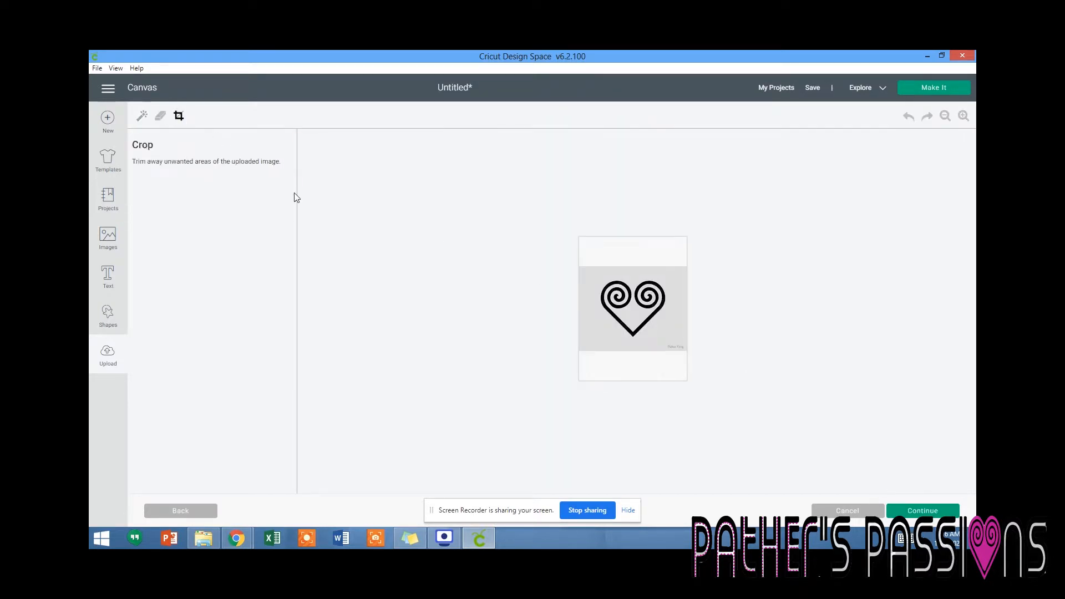
left_click_drag(593, 277, 668, 338)
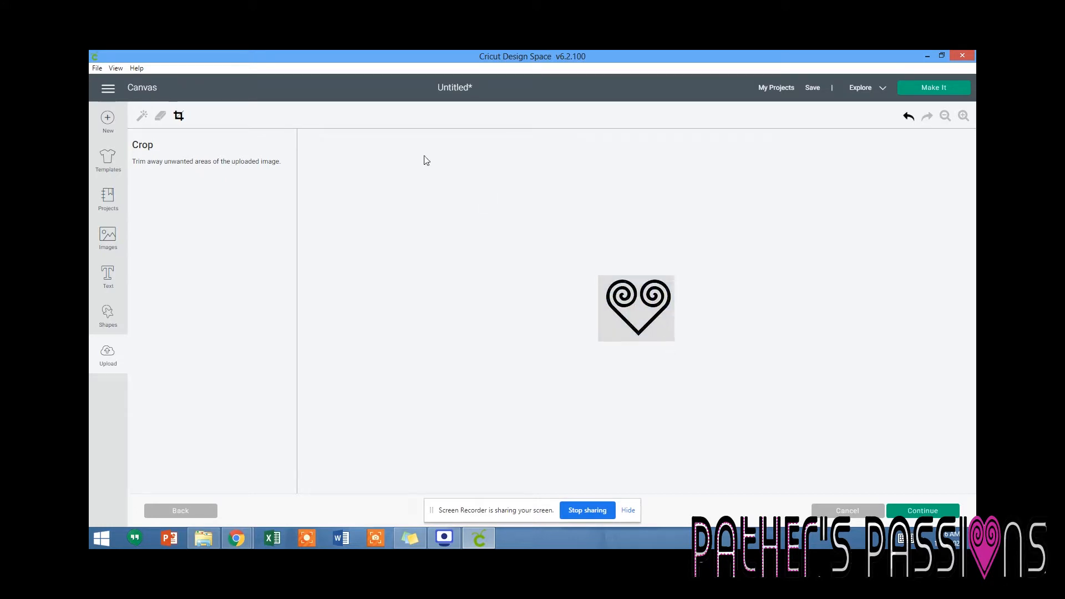
left_click(143, 117)
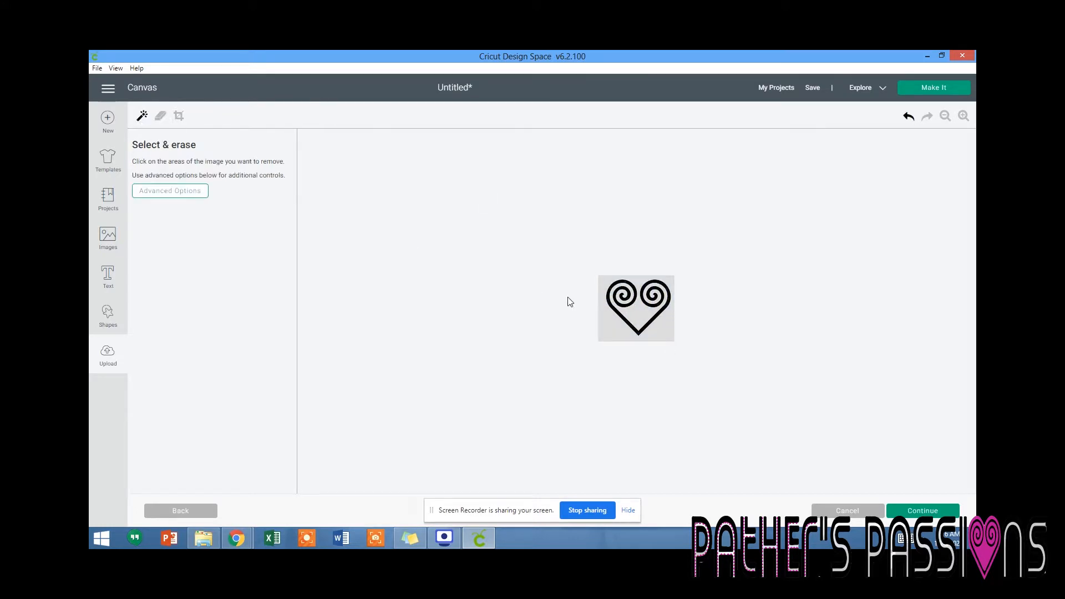
left_click(605, 321)
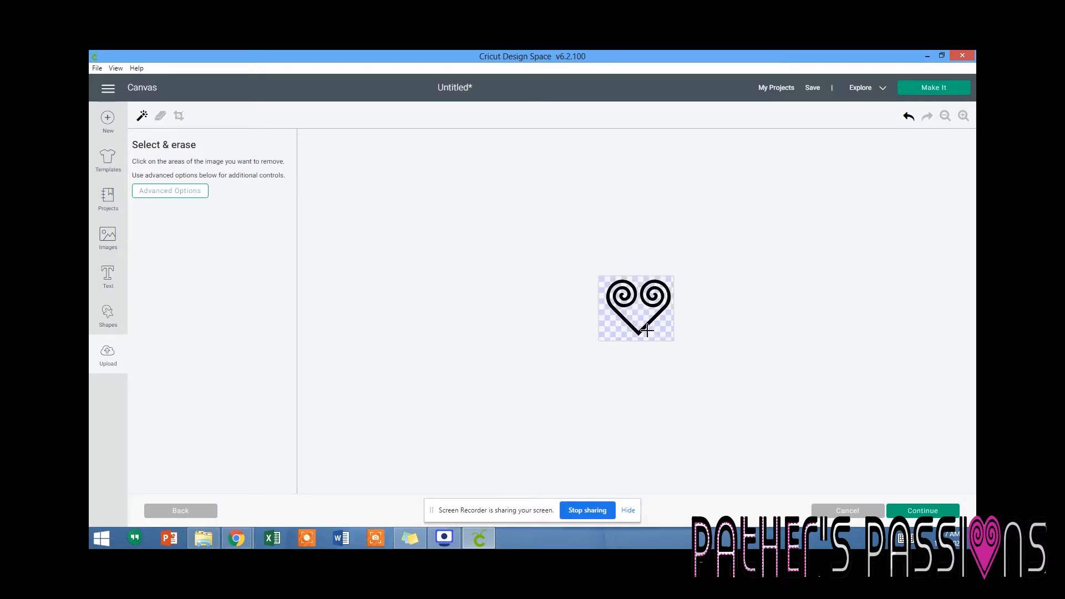
Set the advanced color tolerance for Select & erase to 100.
left_click(189, 191)
left_click(164, 263)
key("BackSpace")
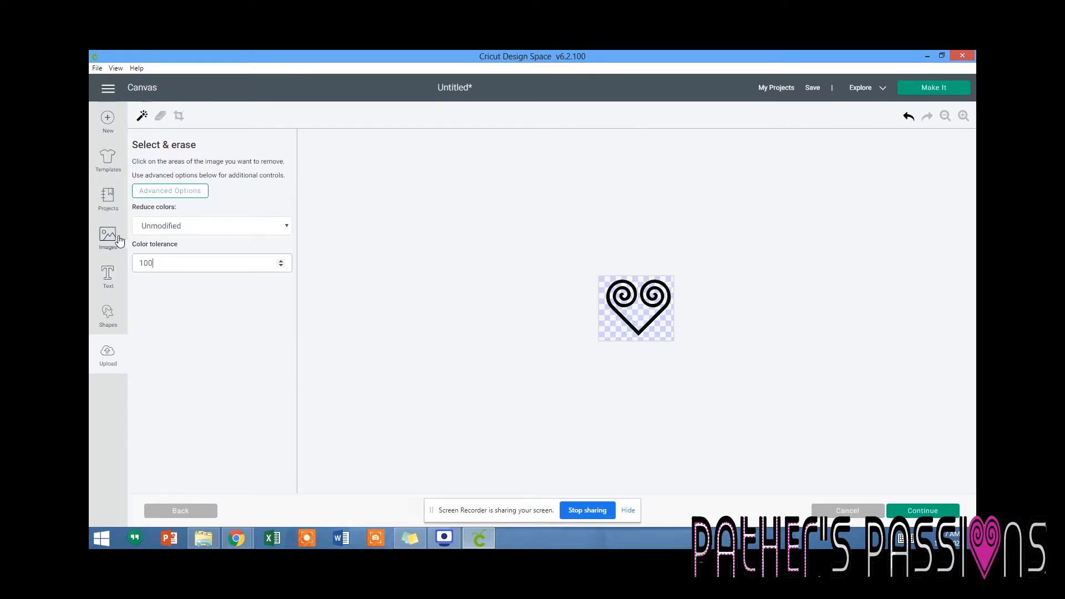
Save the heart as a Cut image and insert the new upload onto the canvas.
left_click(913, 511)
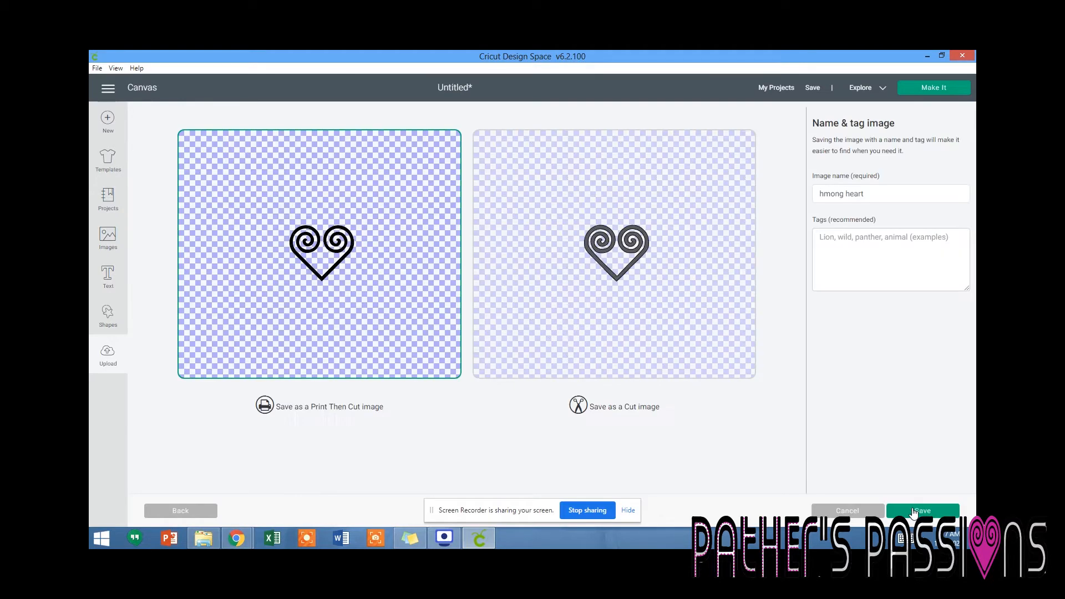
left_click(627, 256)
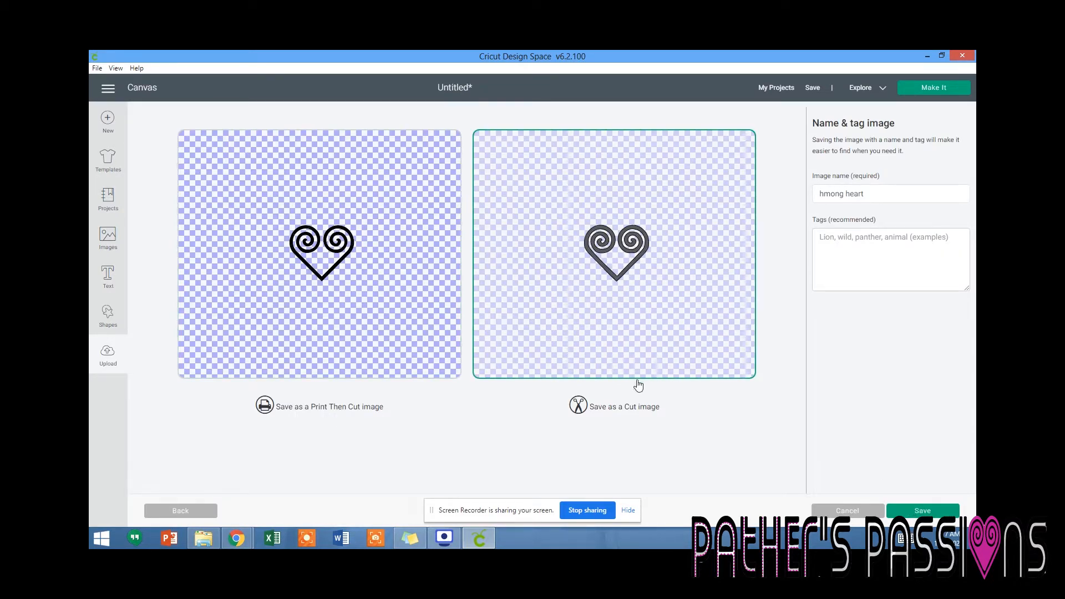
left_click(916, 512)
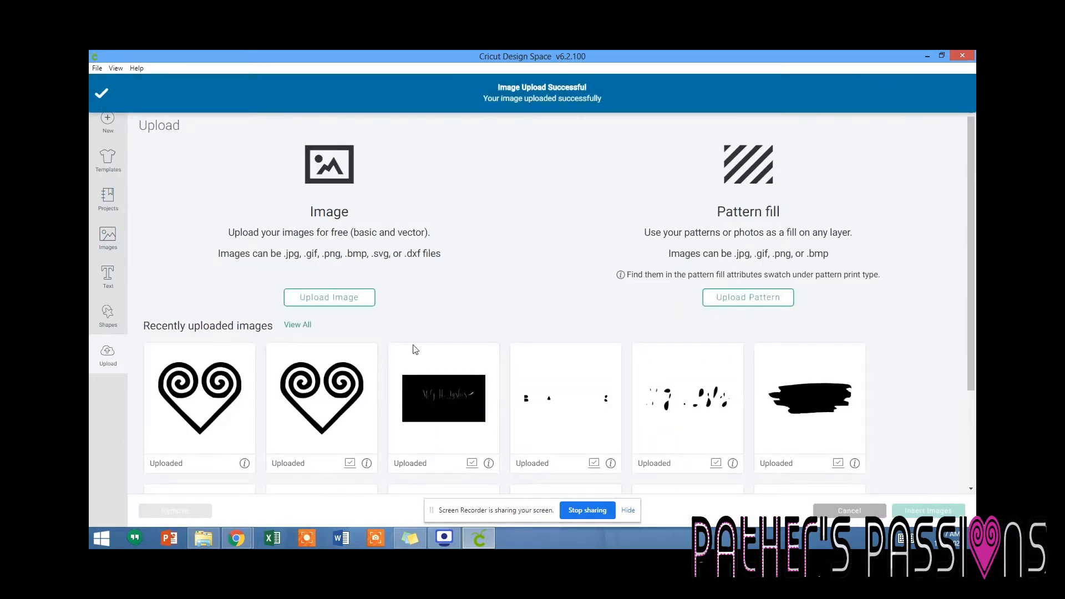
left_click(222, 379)
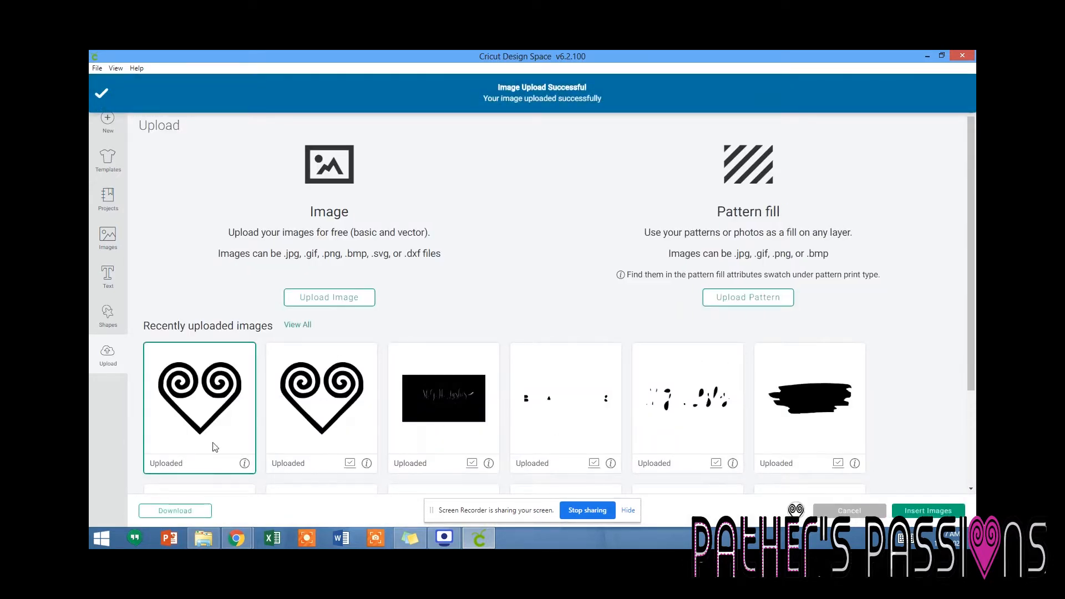
left_click(907, 511)
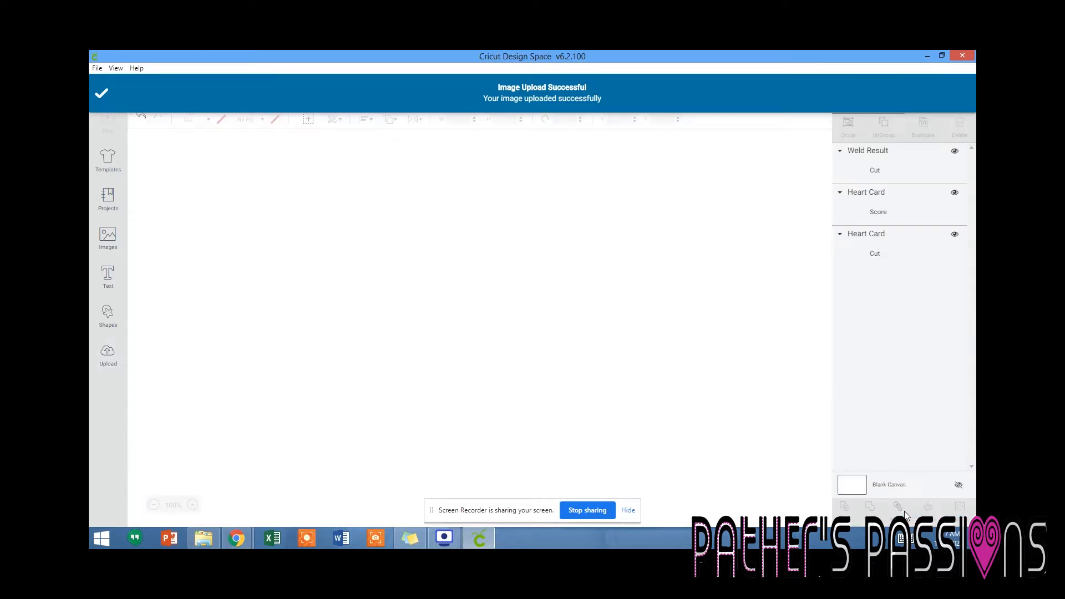
Place the Hmong heart inside the card's ray pattern and scale it to about 2.85 by 2.48 inches.
left_click_drag(229, 223, 240, 402)
left_click_drag(284, 445, 334, 482)
mouse_move(312, 444)
left_mouse_down()
mouse_move(320, 449)
mouse_move(310, 443)
left_mouse_up()
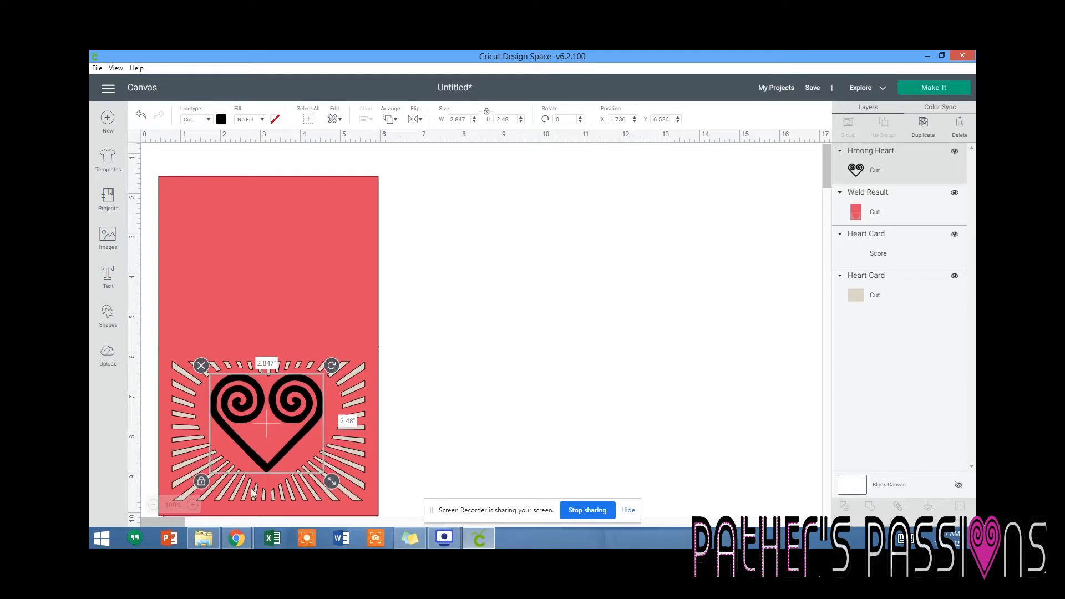
Stretch the Hmong heart without locked proportions to about 3.29 by 2.54 inches to fill the space between the rays.
left_click_drag(245, 451, 239, 453)
left_click_drag(327, 484, 343, 493)
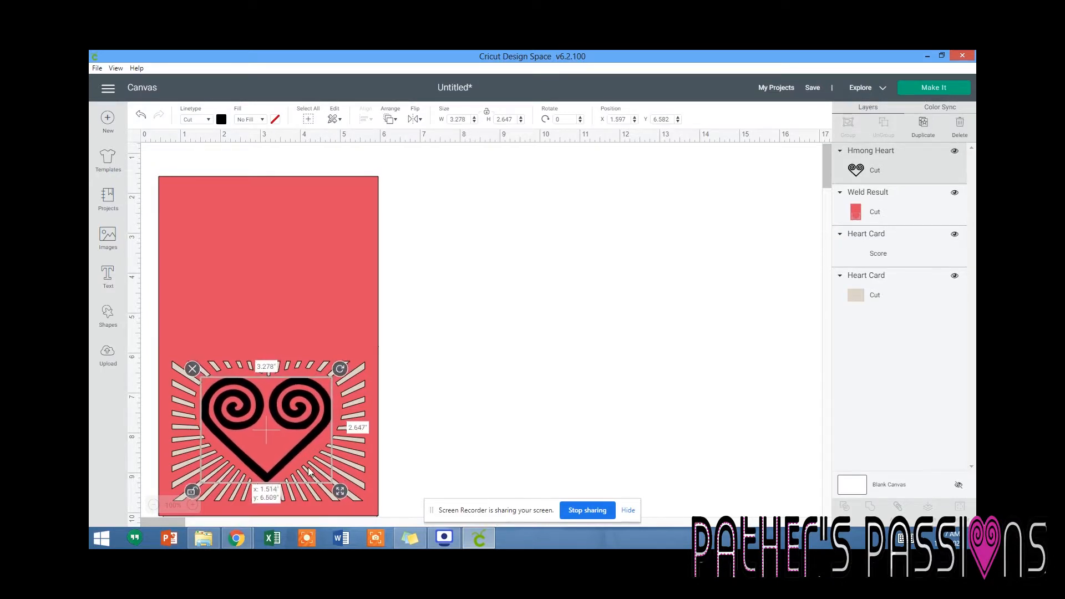
mouse_move(335, 488)
left_mouse_down()
mouse_move(344, 491)
mouse_move(312, 454)
mouse_move(334, 485)
left_mouse_up()
left_click_drag(288, 443, 290, 447)
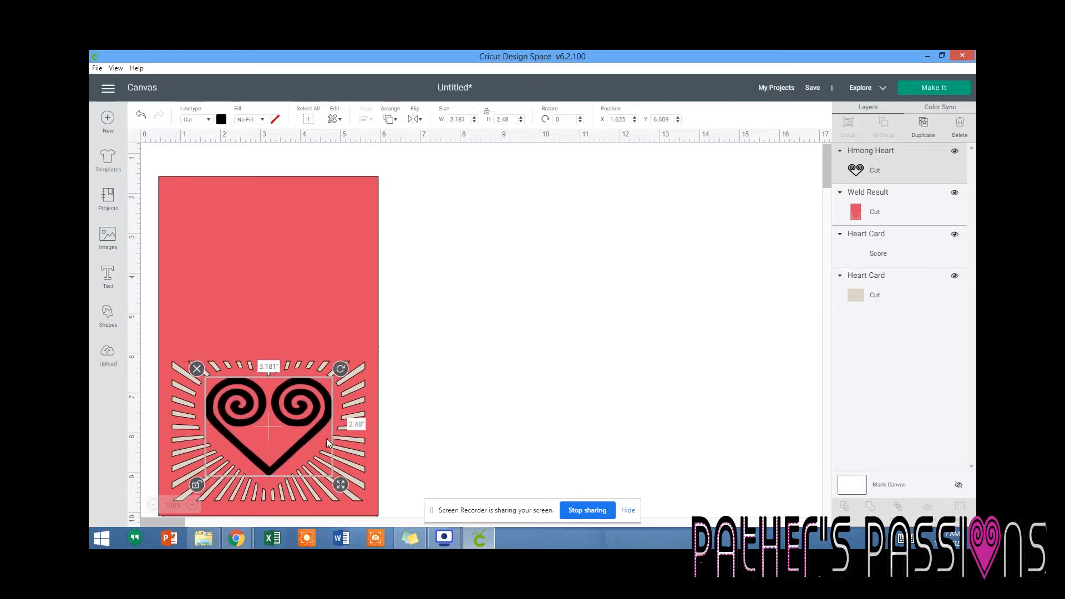
left_click_drag(336, 482, 317, 453)
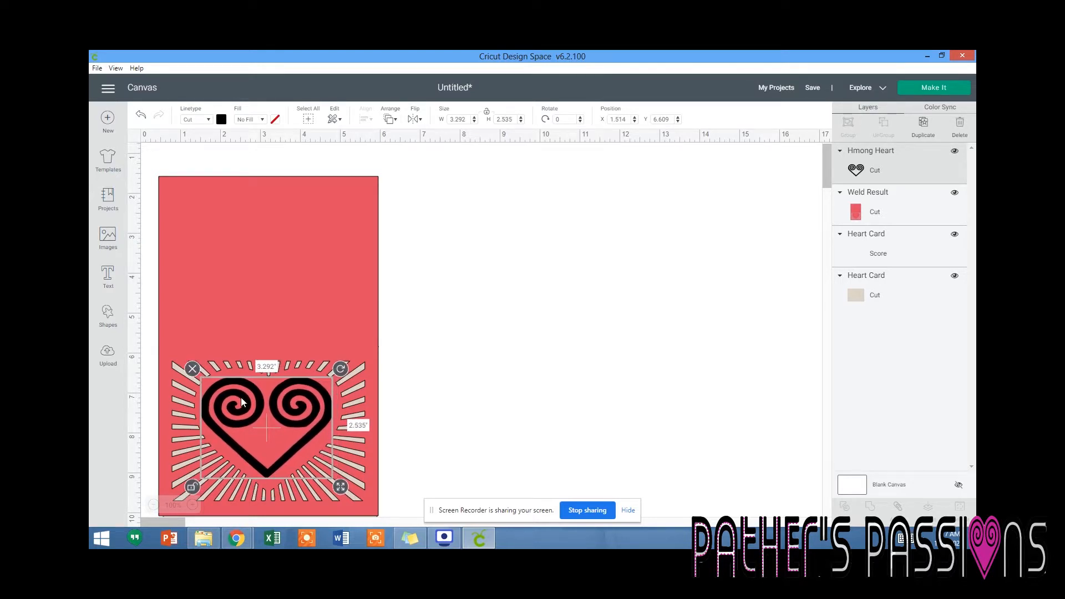
Select the red card layer together with the Hmong heart and center them horizontally.
left_click(285, 342)
left_click(311, 415)
left_click(356, 372)
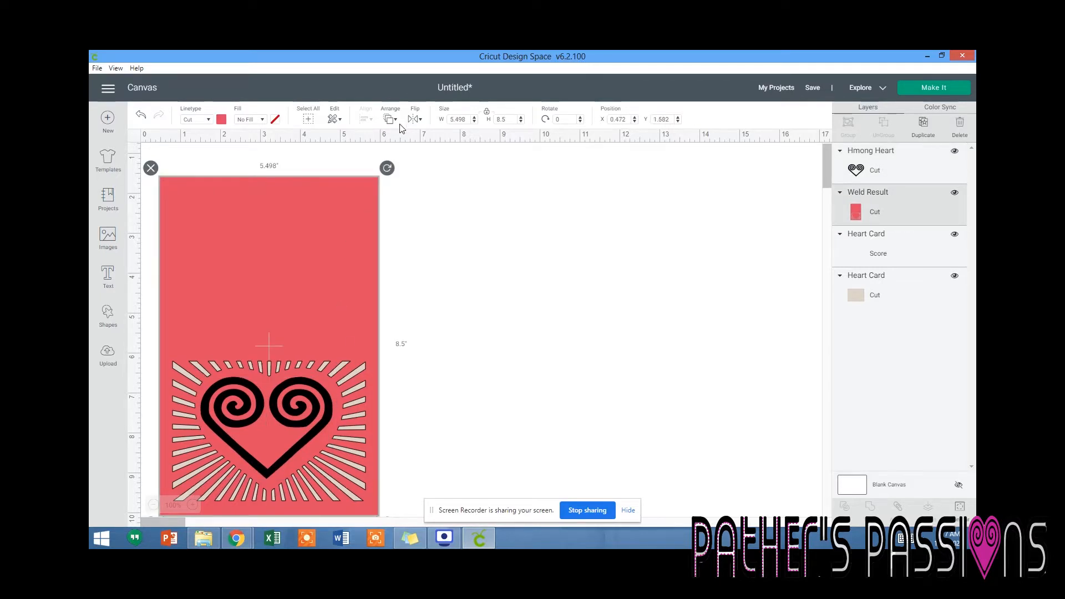
left_click(873, 170, "shift")
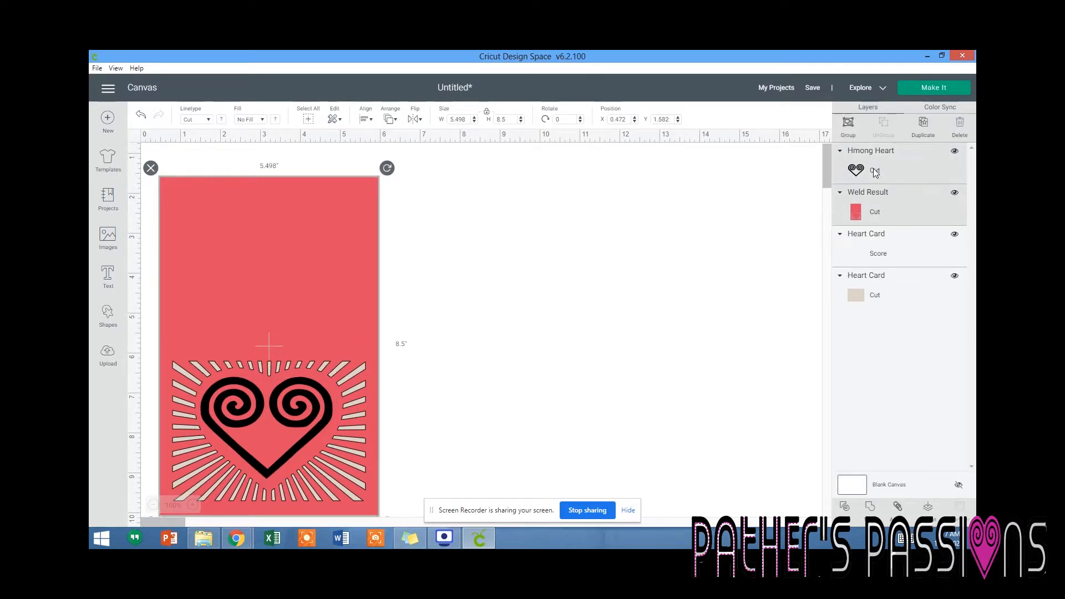
left_click(366, 118)
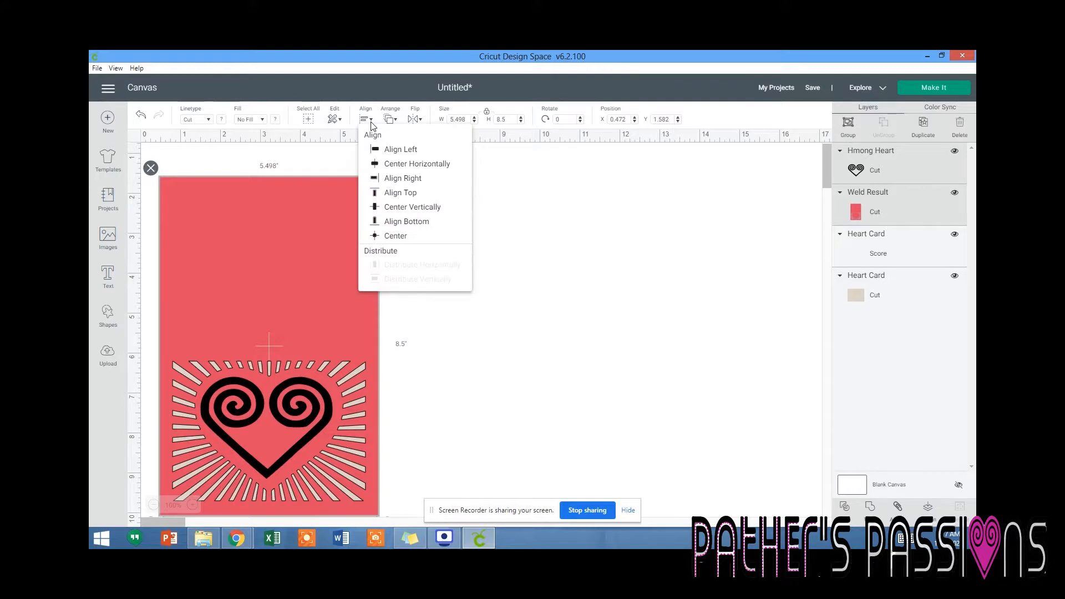
left_click(404, 167)
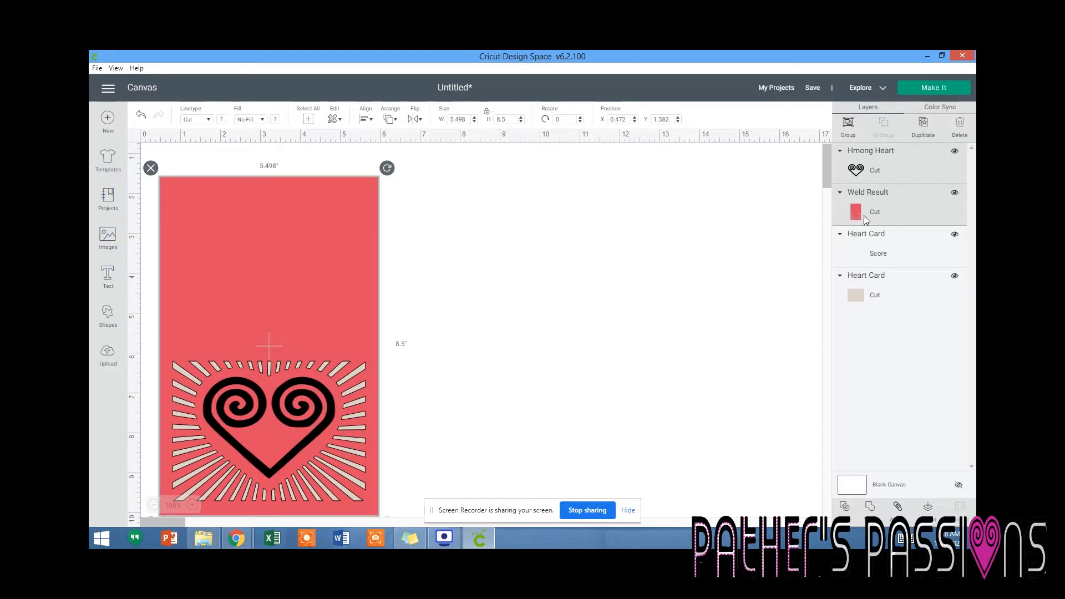
Slice the Hmong heart out of the red card and delete the leftover black and red heart pieces.
left_click(844, 507)
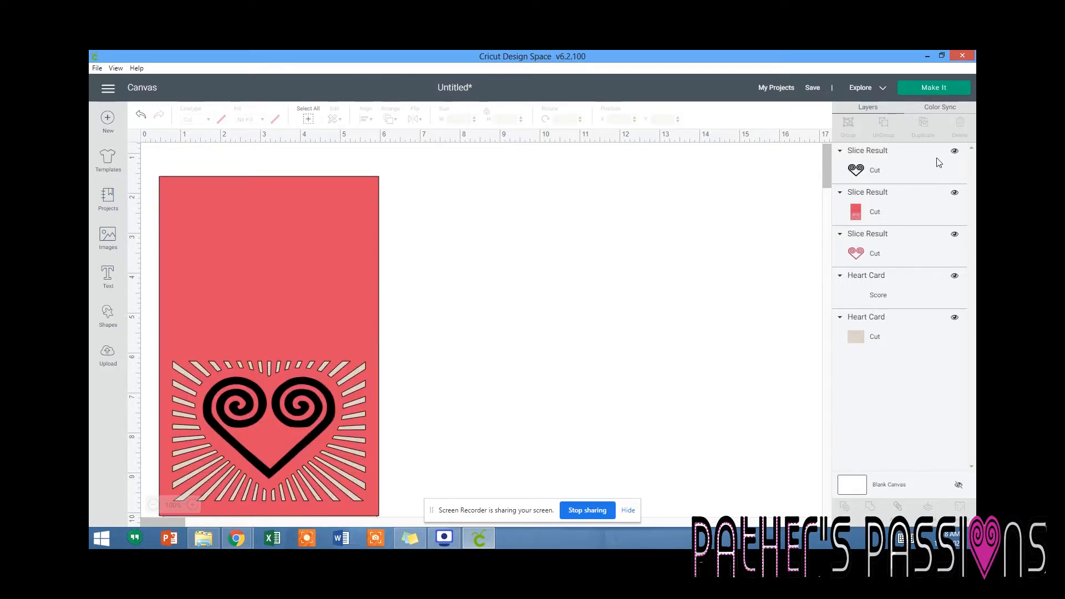
left_click(915, 162)
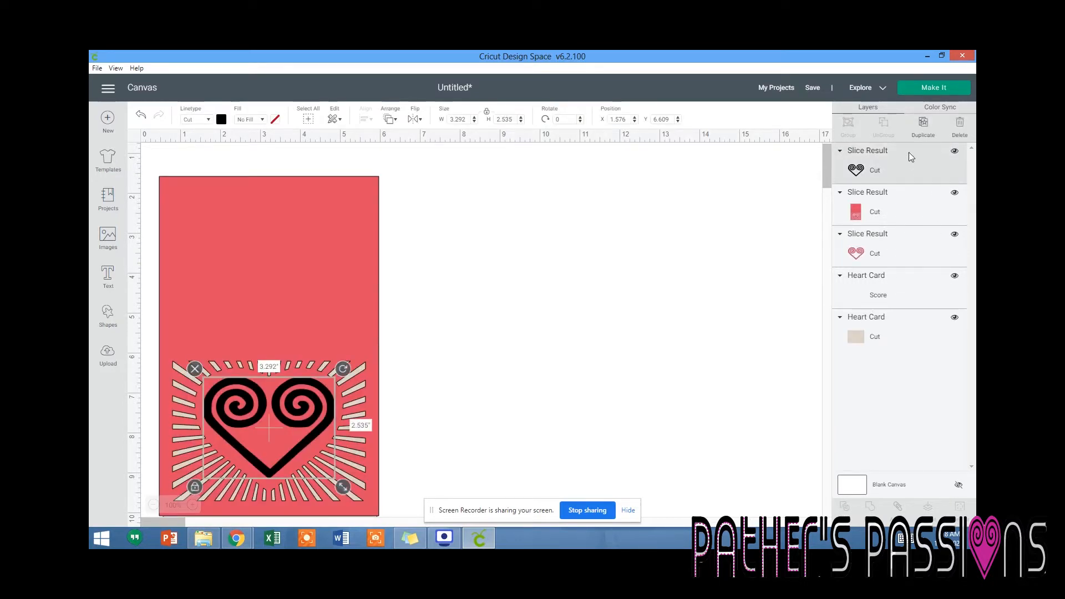
left_click(959, 126)
left_click(877, 215)
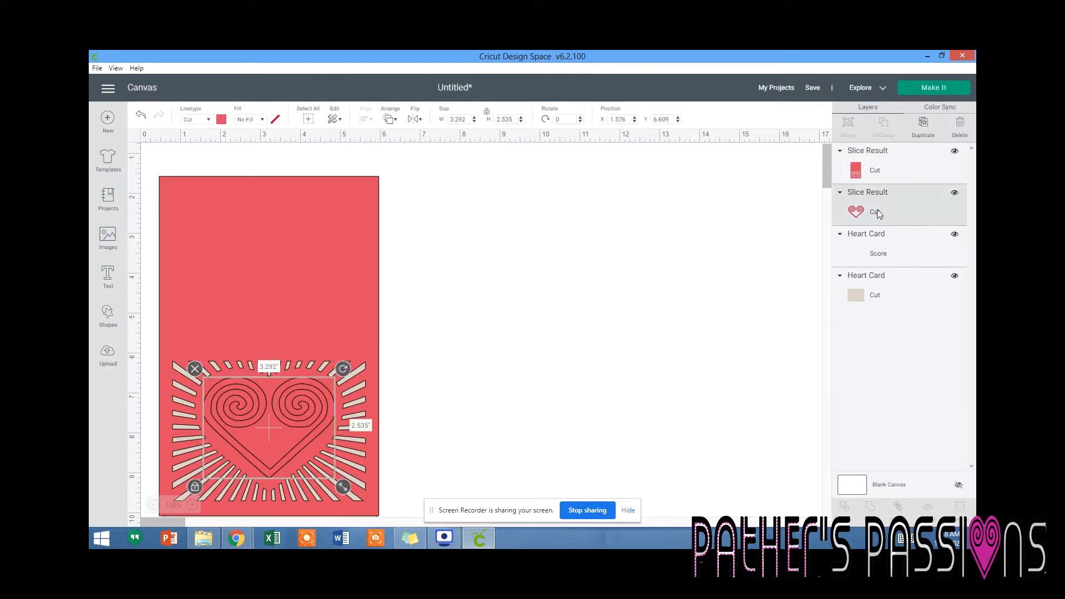
left_click(959, 127)
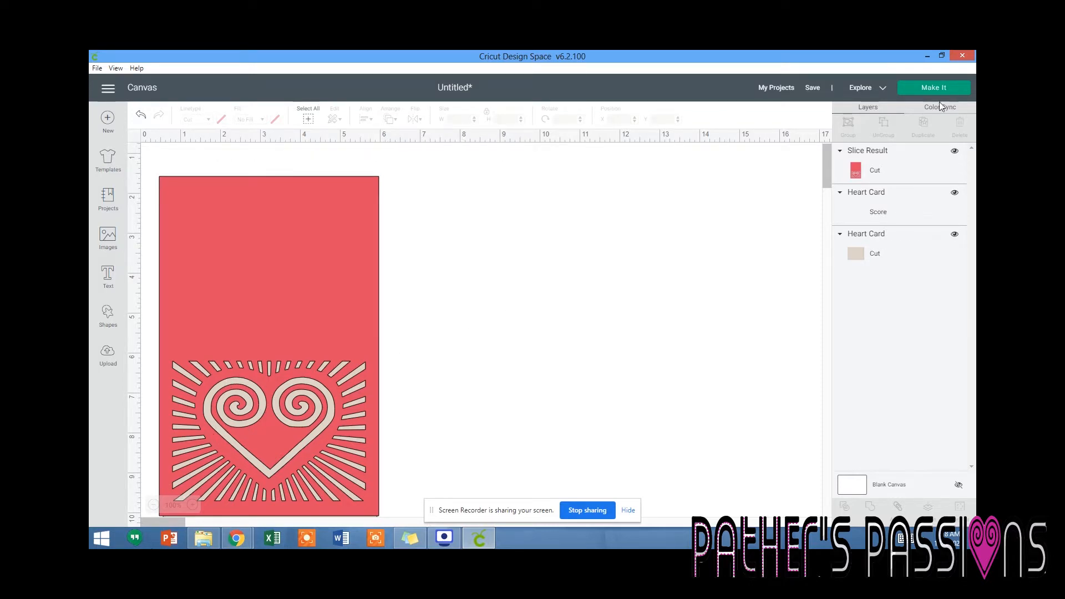
Save the project under the name "valentine card".
left_click(816, 90)
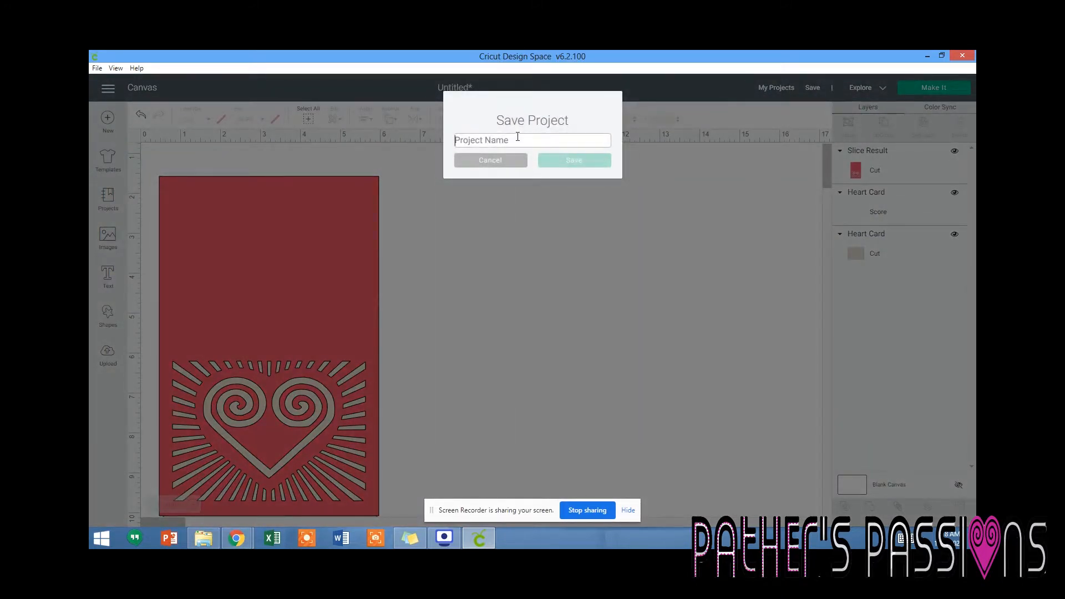
type("valentine")
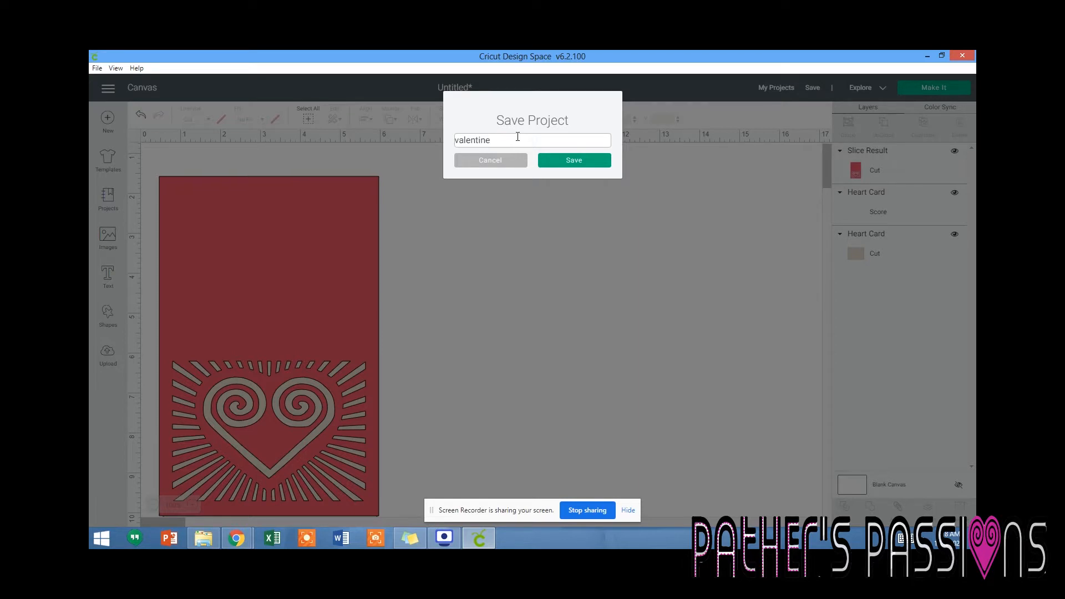
type("card")
left_click(562, 164)
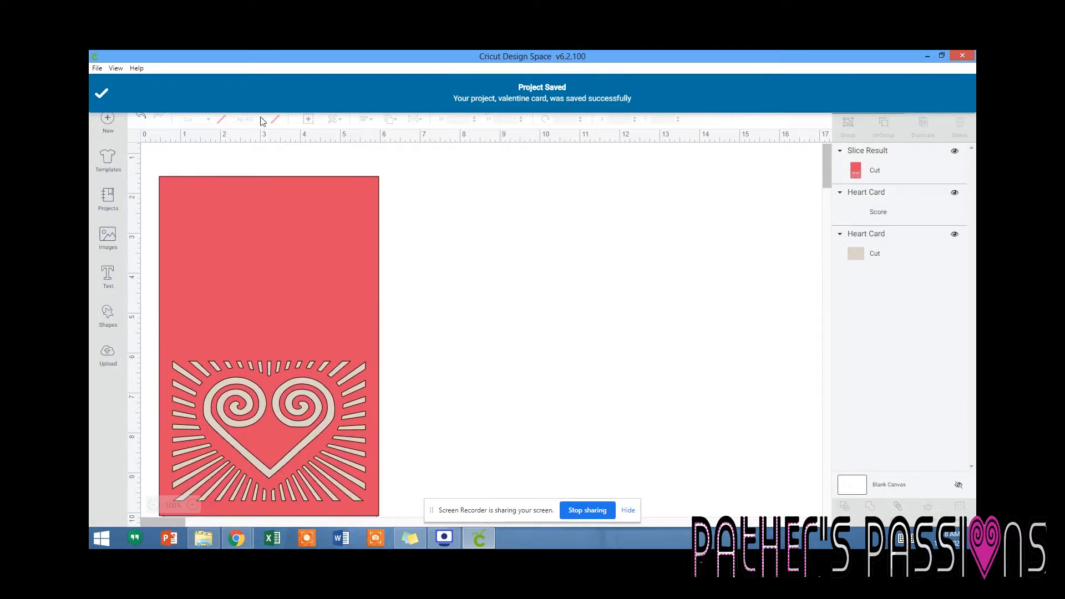
Shift the red card up the canvas and move the score line above the card in the layer order.
left_click_drag(359, 222, 349, 192)
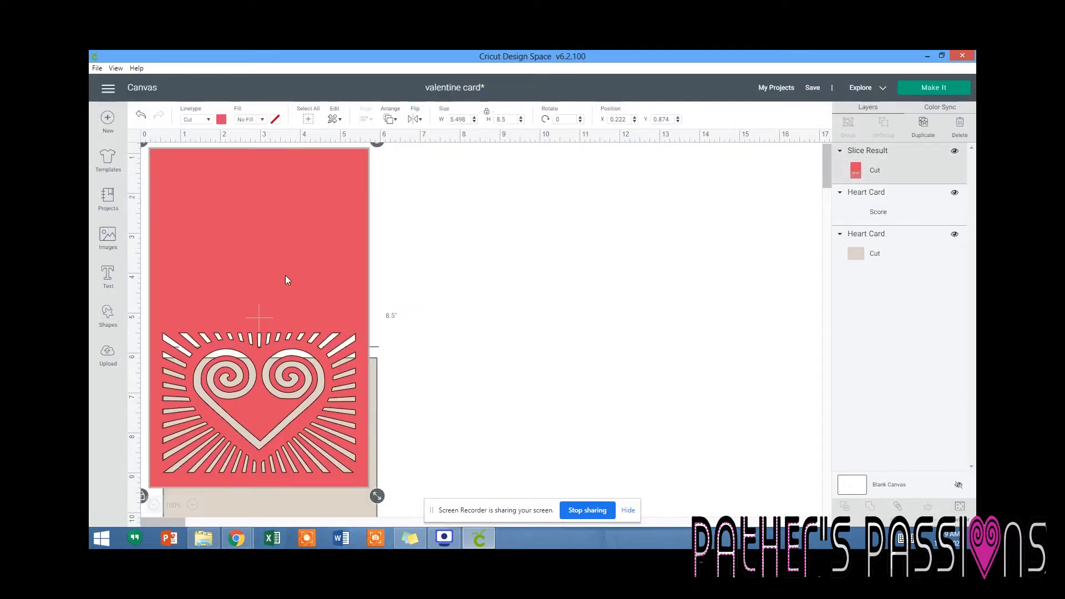
left_click(869, 214)
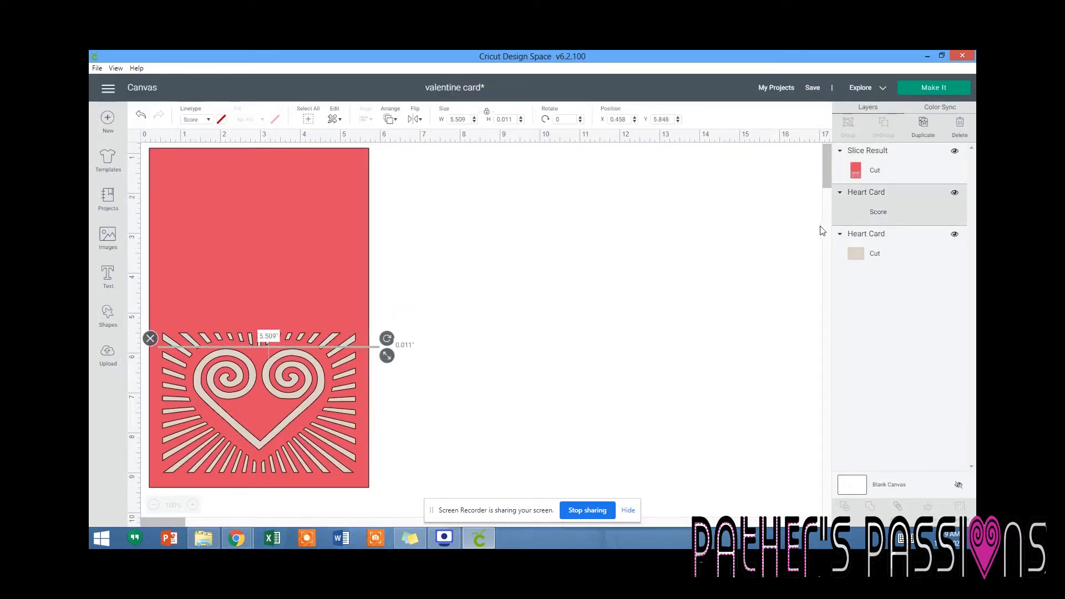
mouse_move(853, 215)
left_mouse_down()
mouse_move(862, 161)
mouse_move(869, 207)
left_mouse_up()
left_click(332, 370)
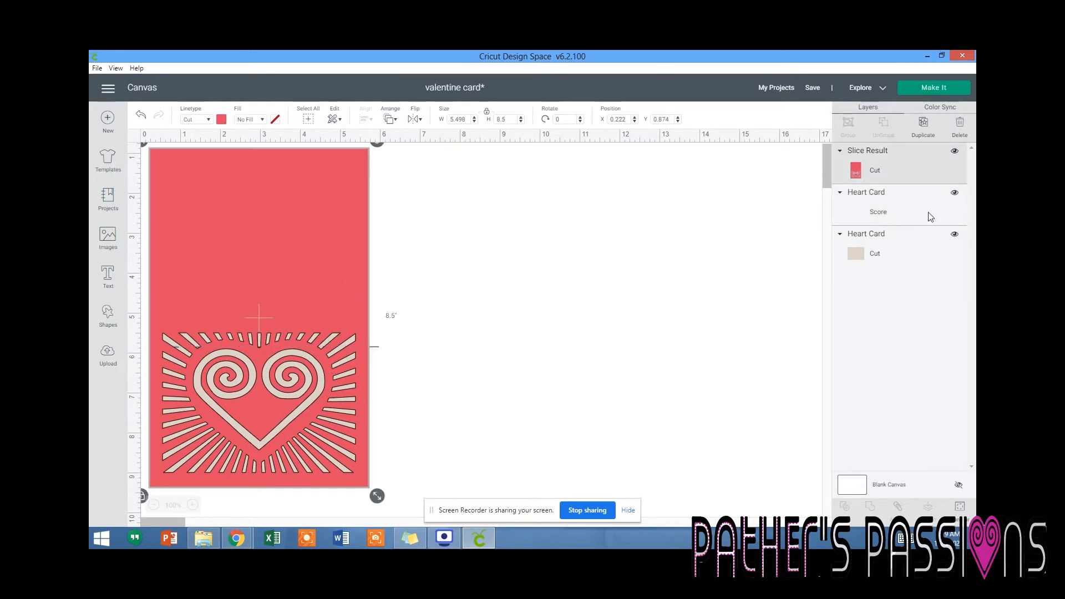
left_click(866, 213)
left_click_drag(879, 210, 877, 176)
Position the score line across the middle of the red card and attach it to the card.
left_click_drag(318, 345, 314, 309)
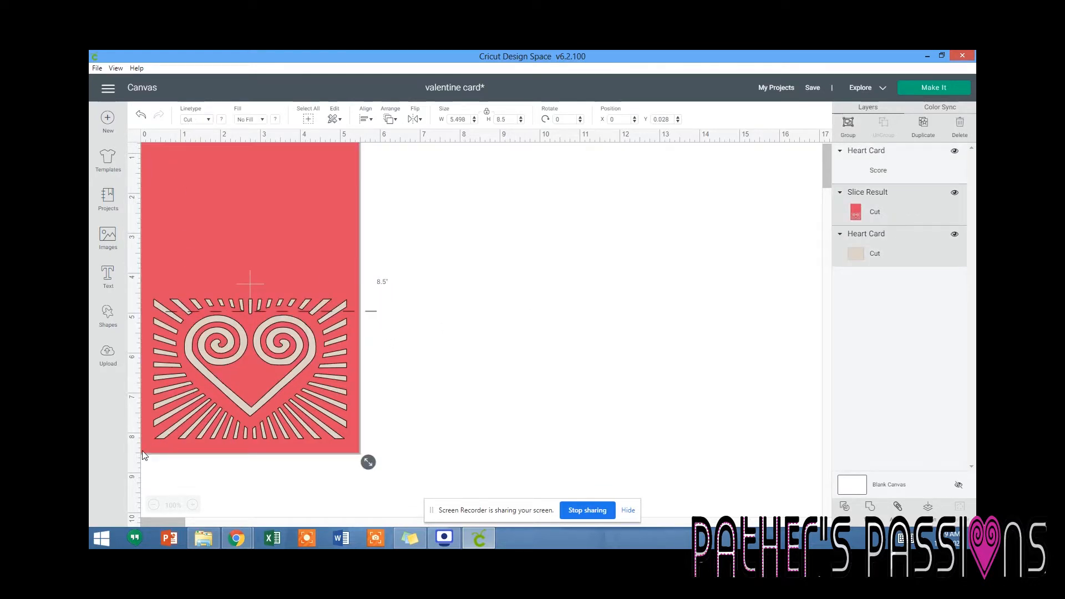
left_click(888, 178)
left_click_drag(352, 311, 348, 284)
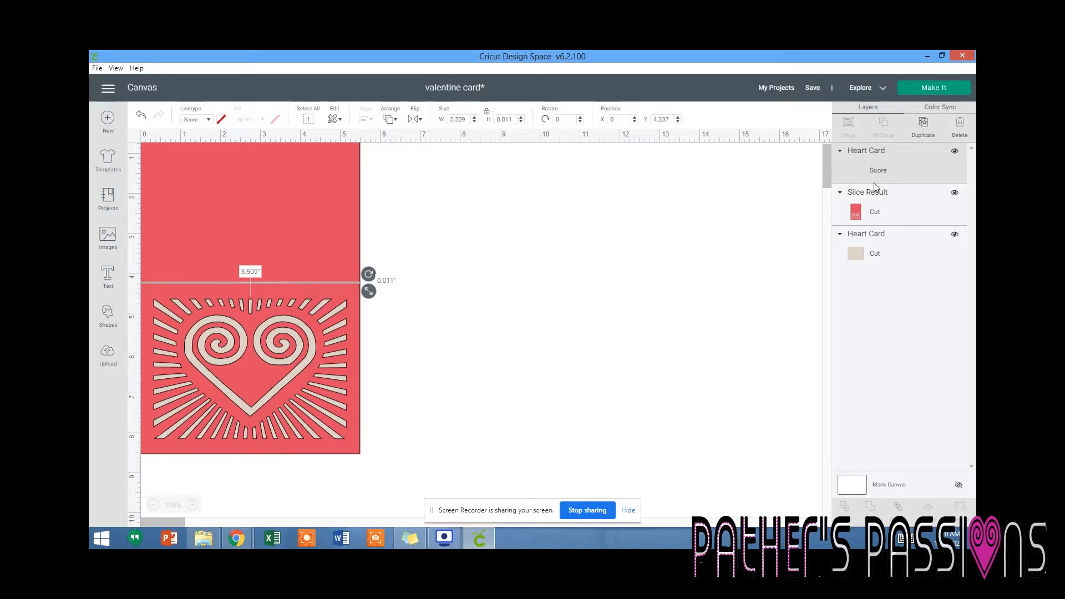
left_click(871, 212, "shift")
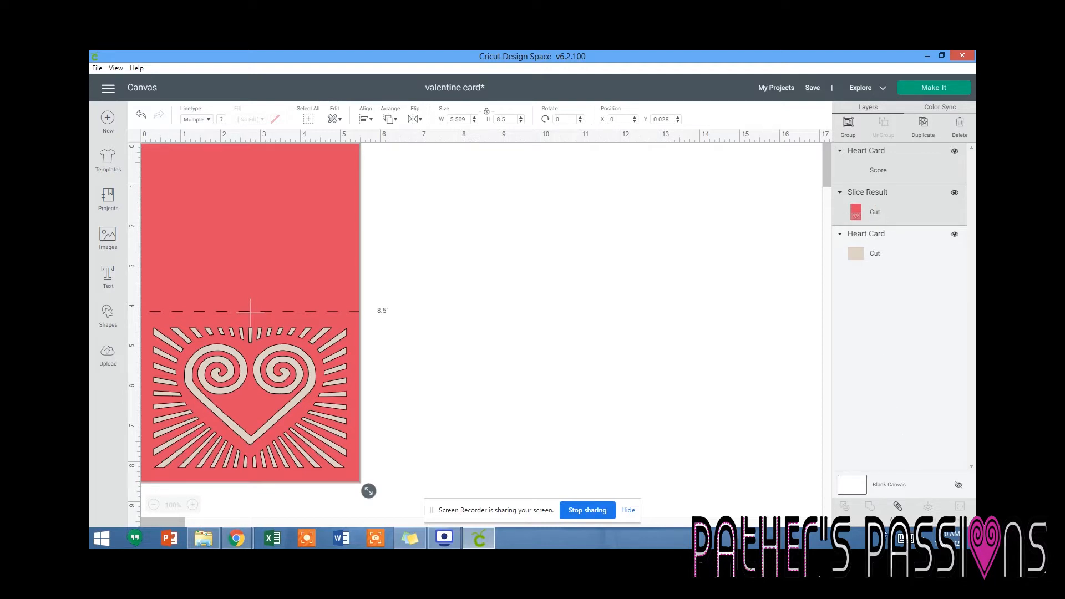
left_click(897, 507)
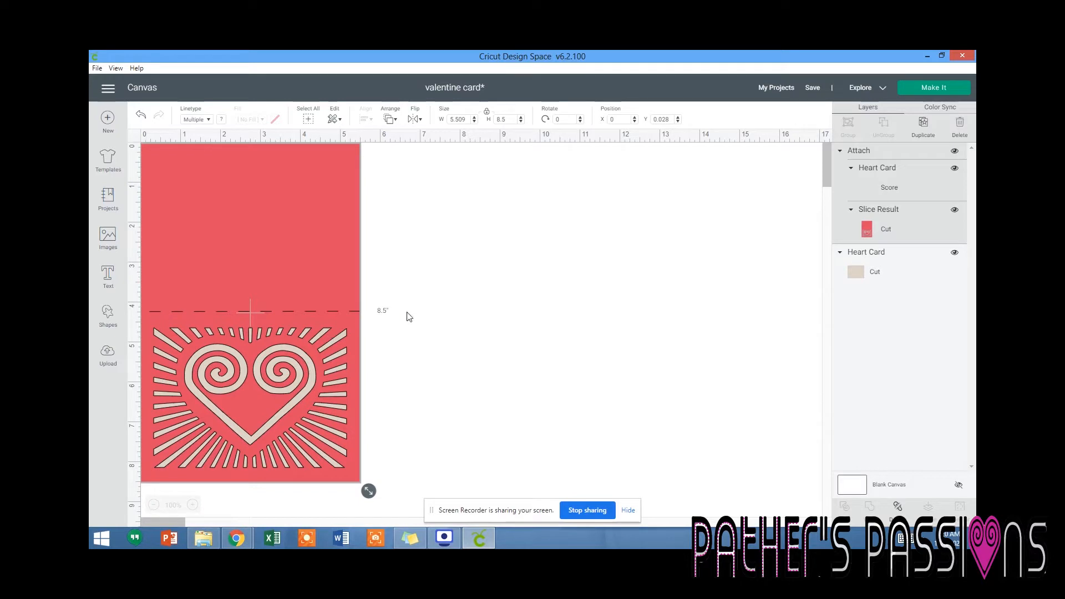
left_click(868, 257)
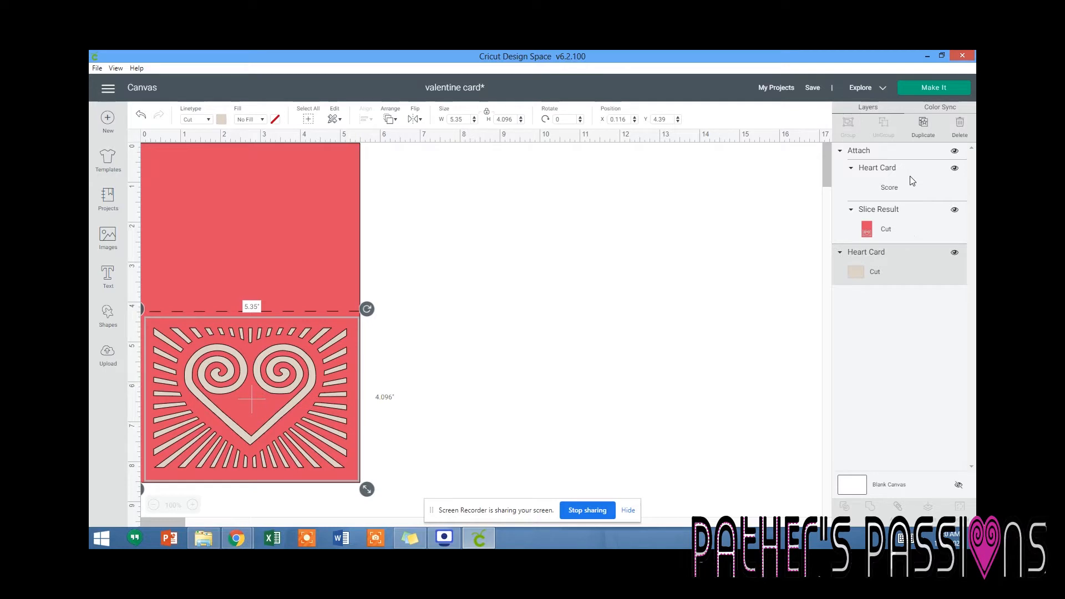
left_click(924, 125)
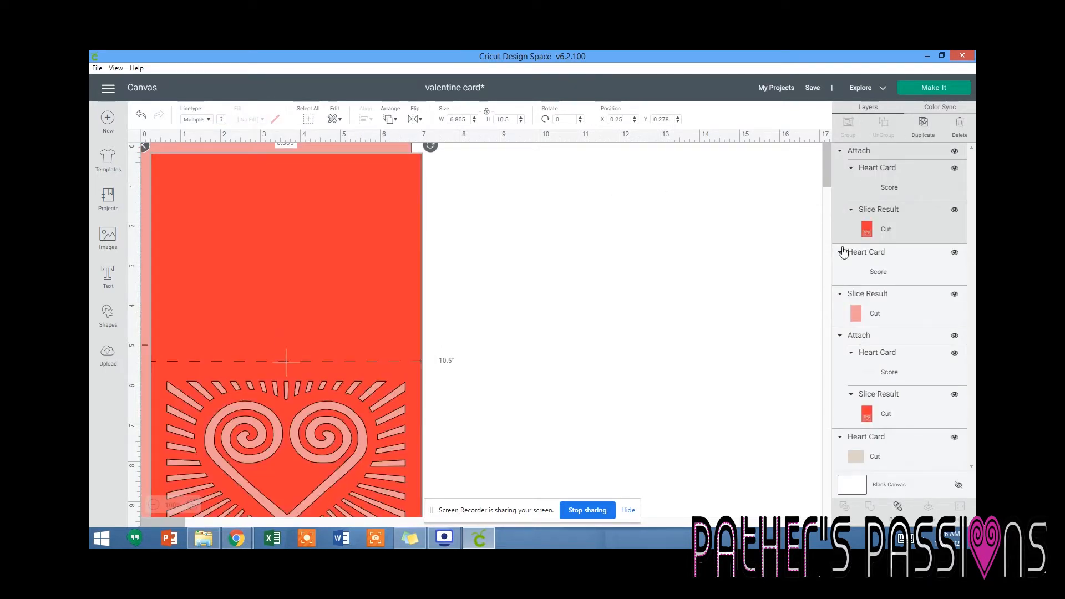
key("Delete")
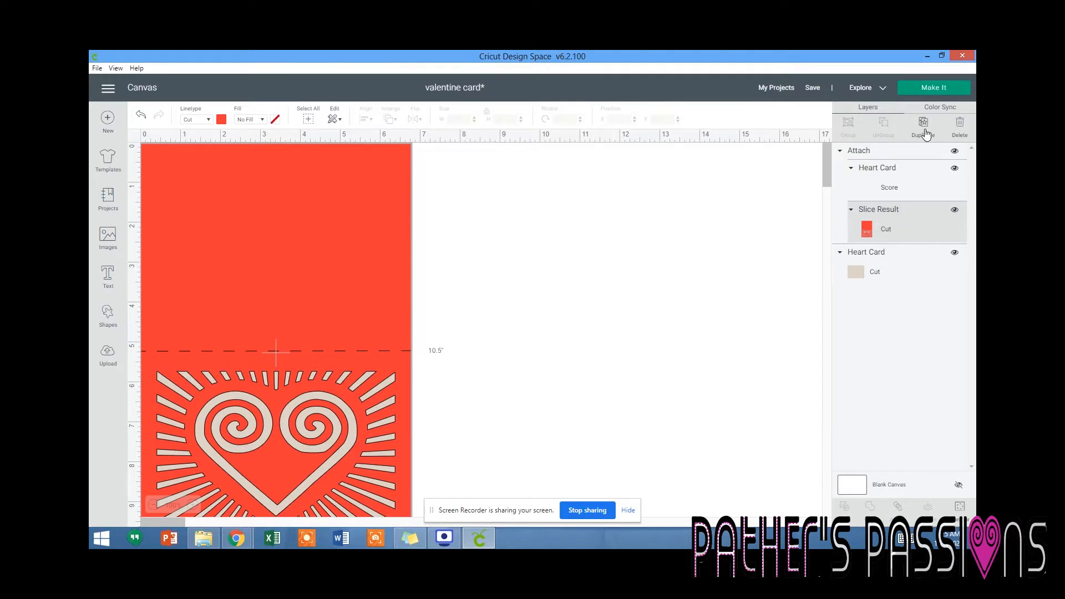
Duplicate the red cut layer, place the copy over the original at X 0, Y 0, and hide all of its contours.
left_click(924, 131)
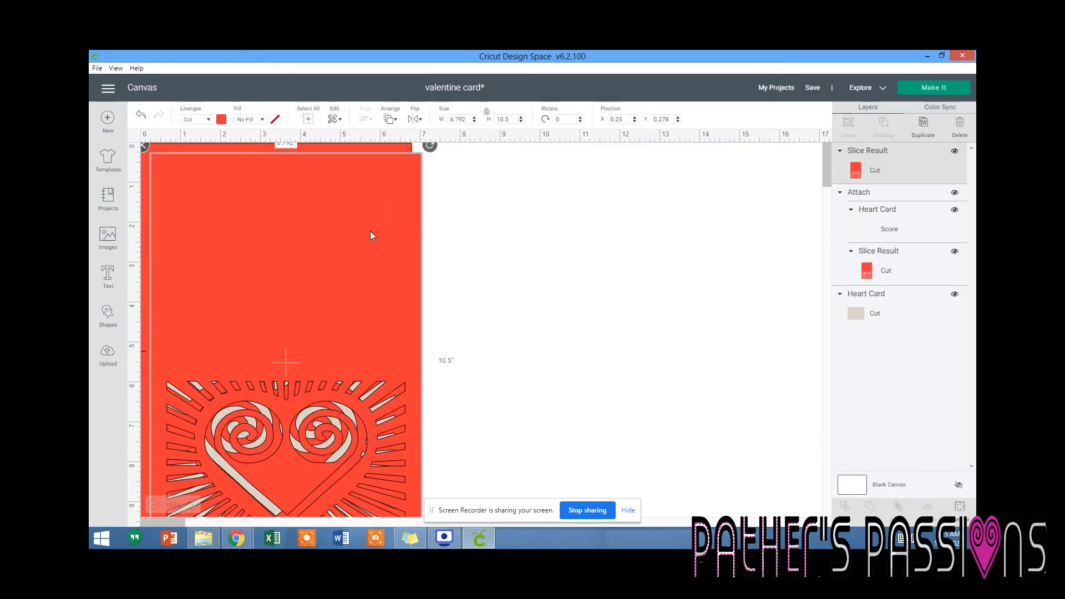
left_click_drag(350, 237, 328, 207)
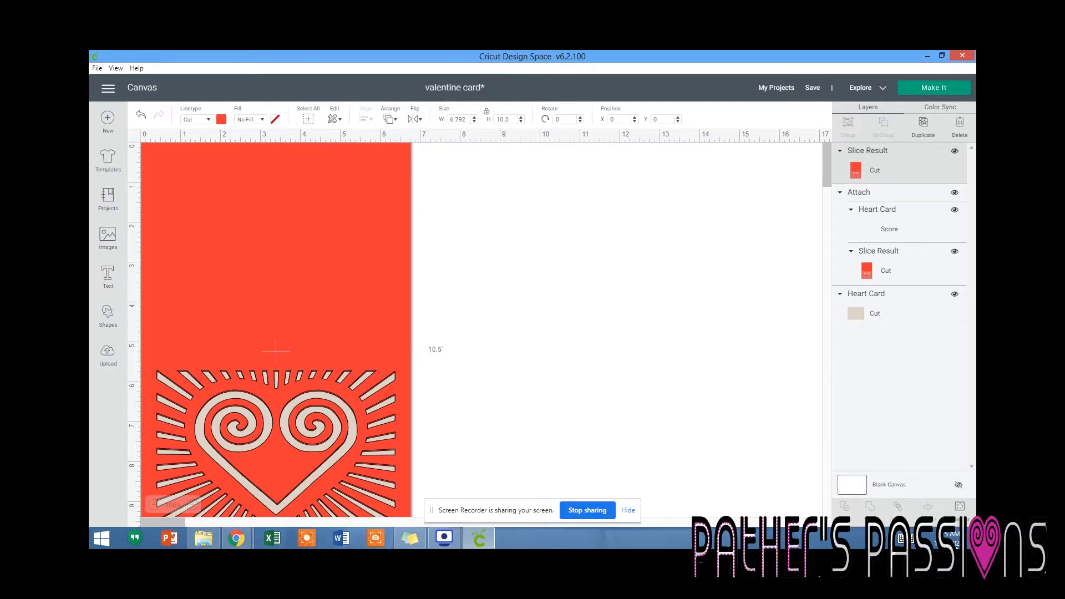
left_click(960, 509)
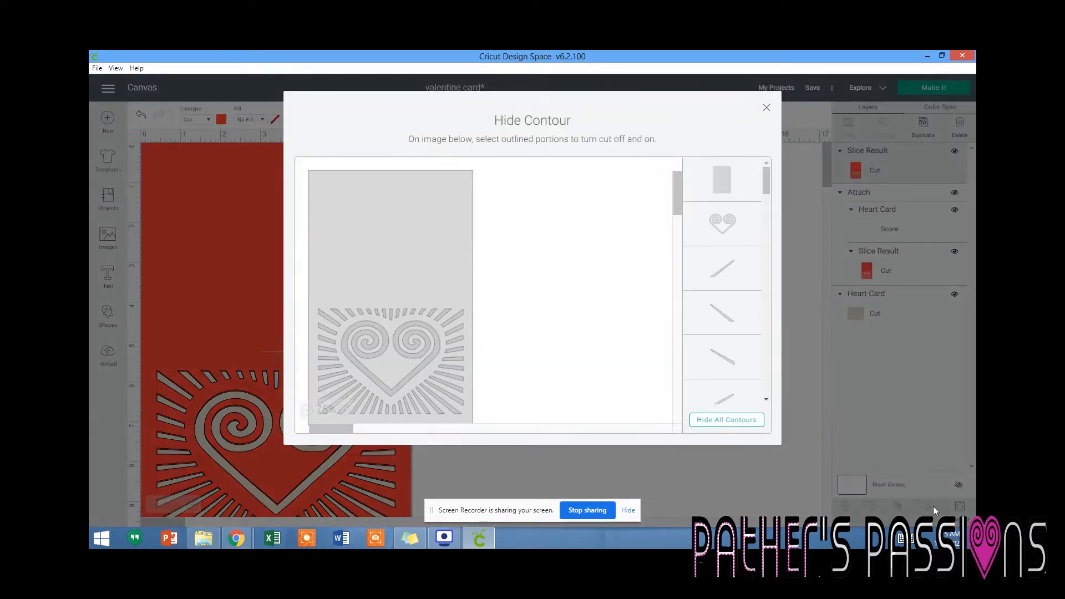
left_click(731, 424)
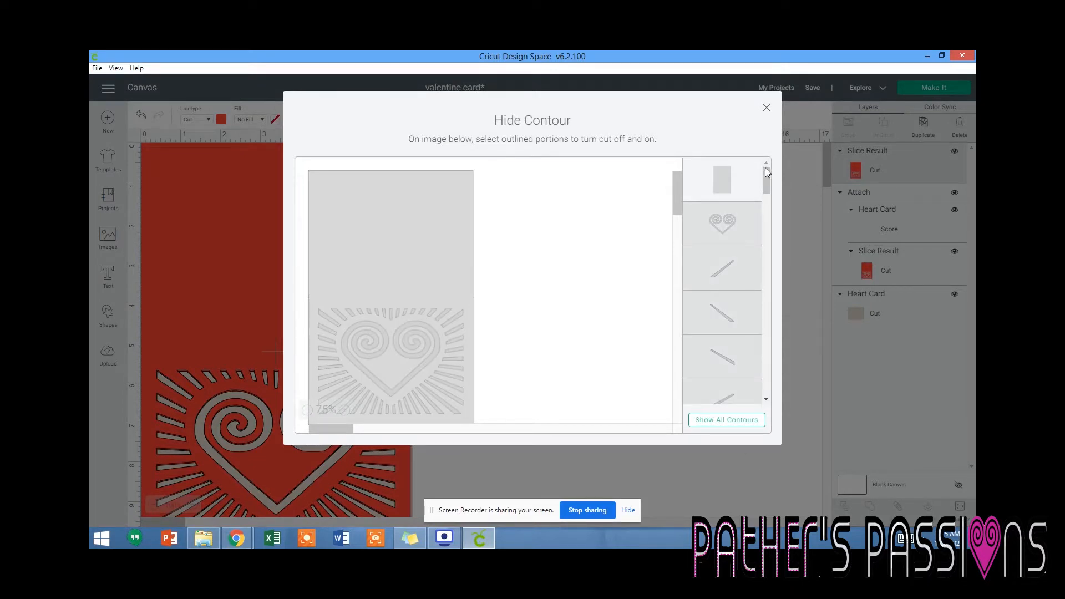
left_click(767, 108)
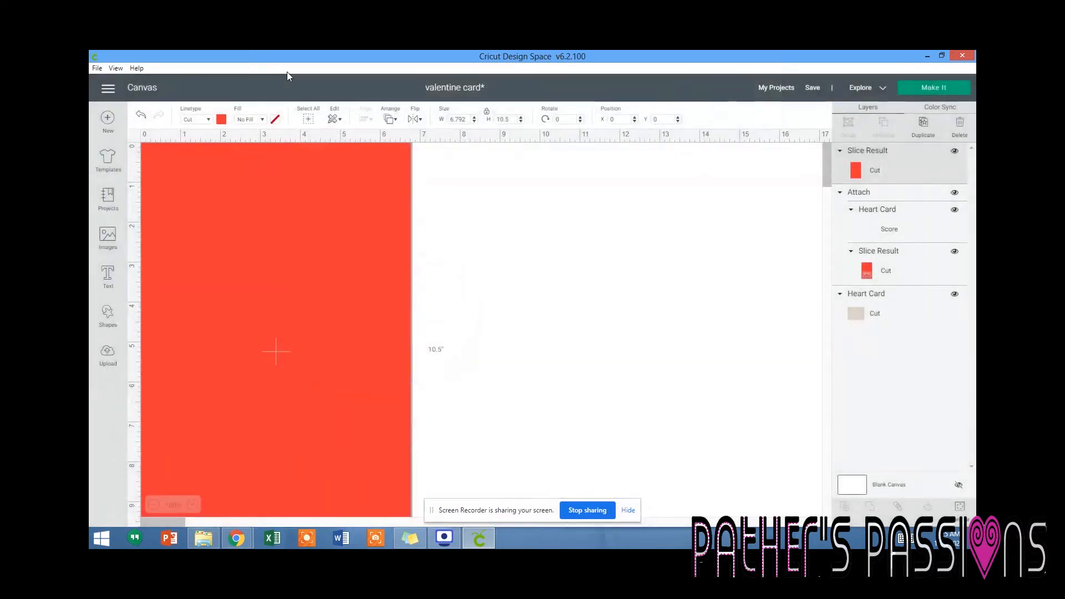
Change the solid card copy's material color to light pink.
left_click(221, 122)
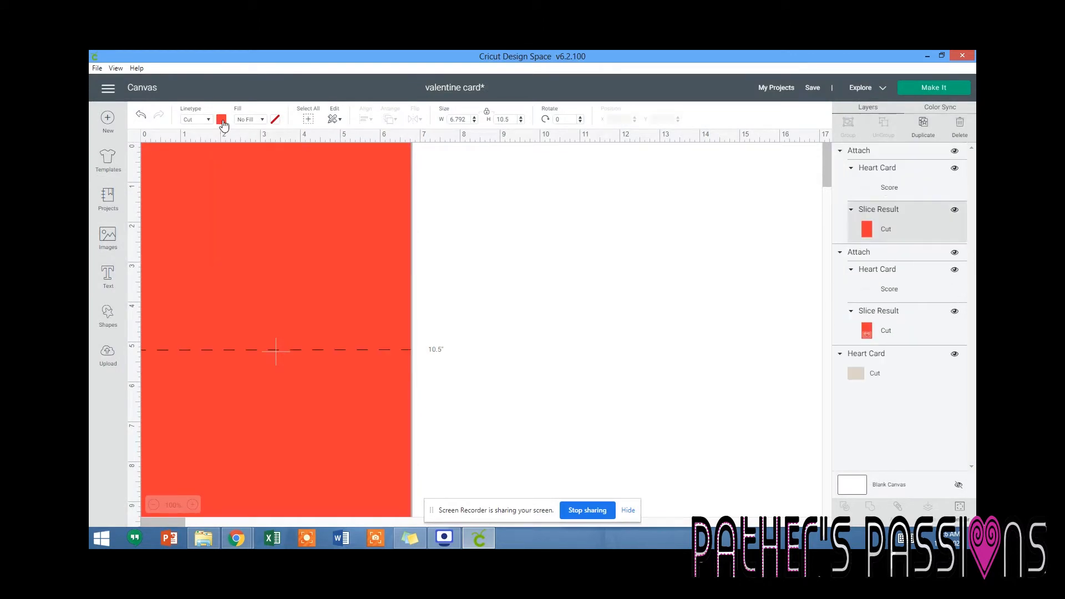
left_click(223, 122)
left_click(275, 169)
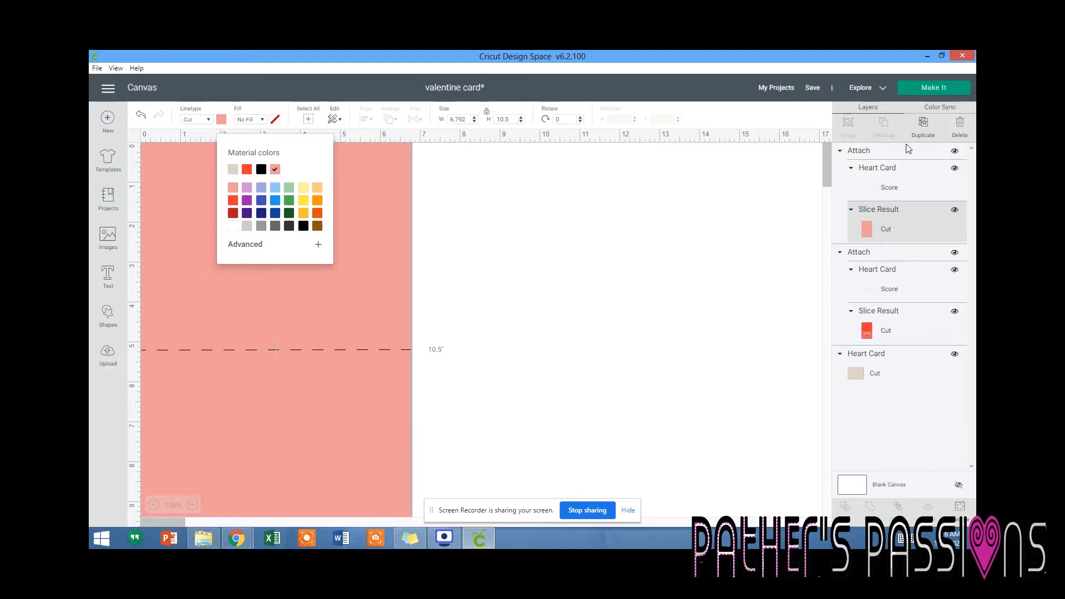
Send the design to mat preparation and set the red and pink mats' material size to 8.5" x 11" (Letter).
left_click(928, 88)
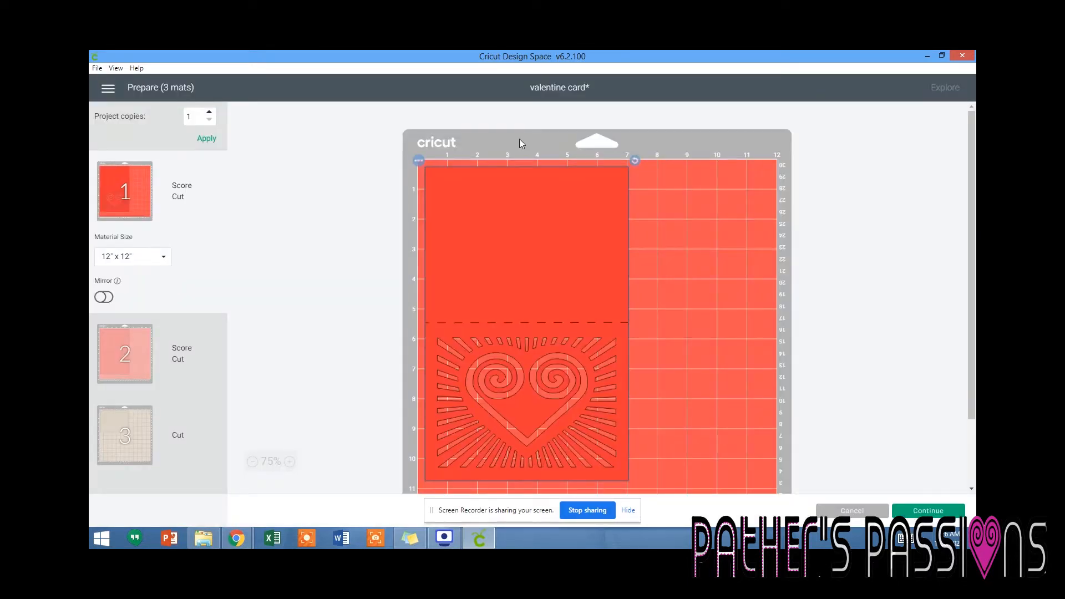
left_click(142, 257)
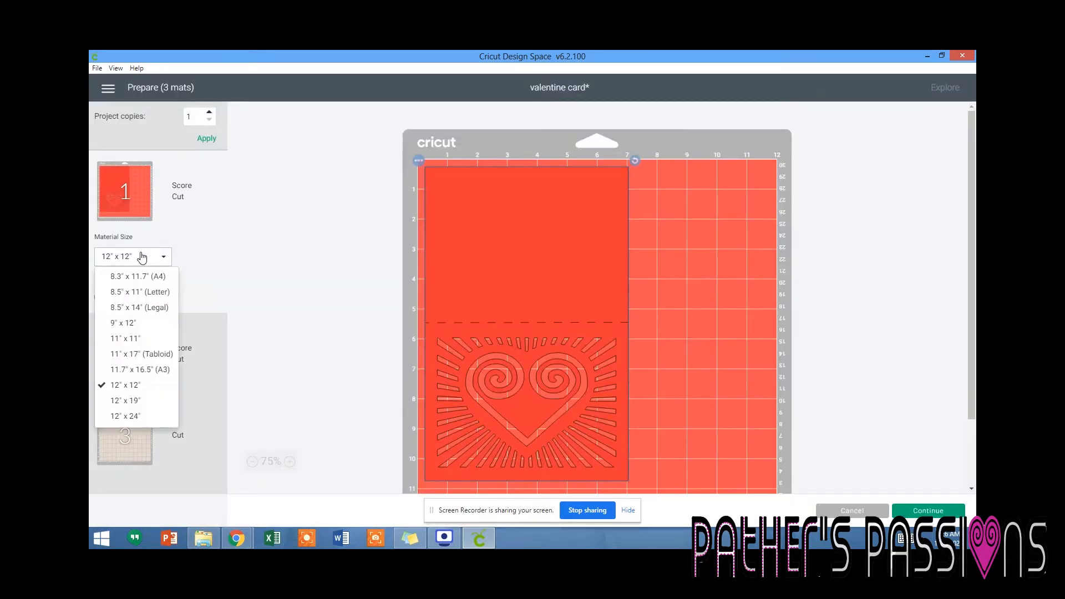
left_click(144, 293)
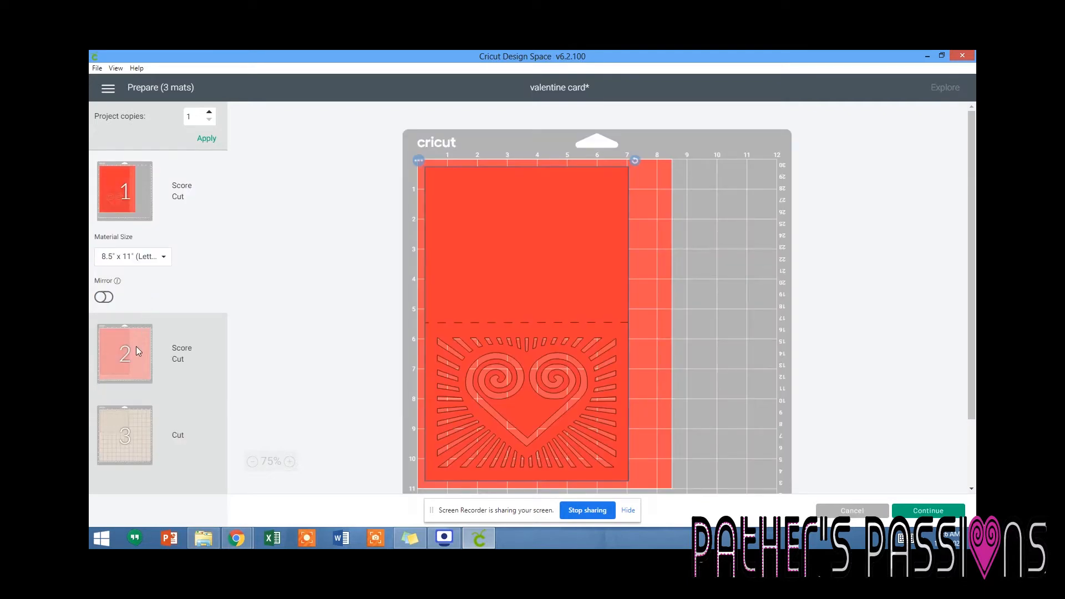
left_click(136, 348)
left_click(148, 340)
left_click(147, 375)
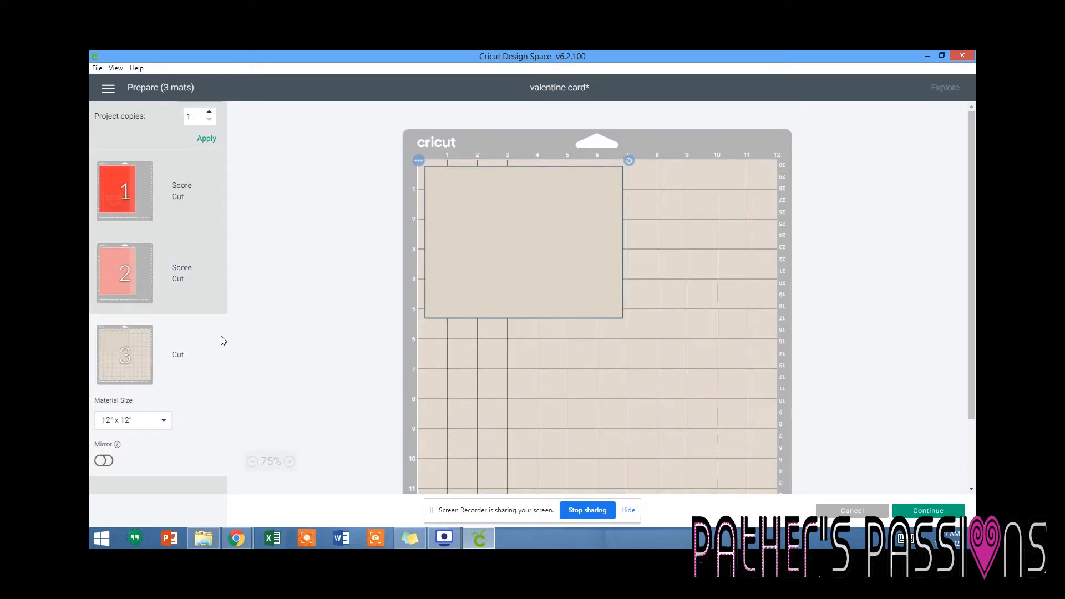
Continue to the cut settings, mark Cardstock (for intricate cuts) as a favorite, and set it as the first mat's base material.
left_click(143, 165)
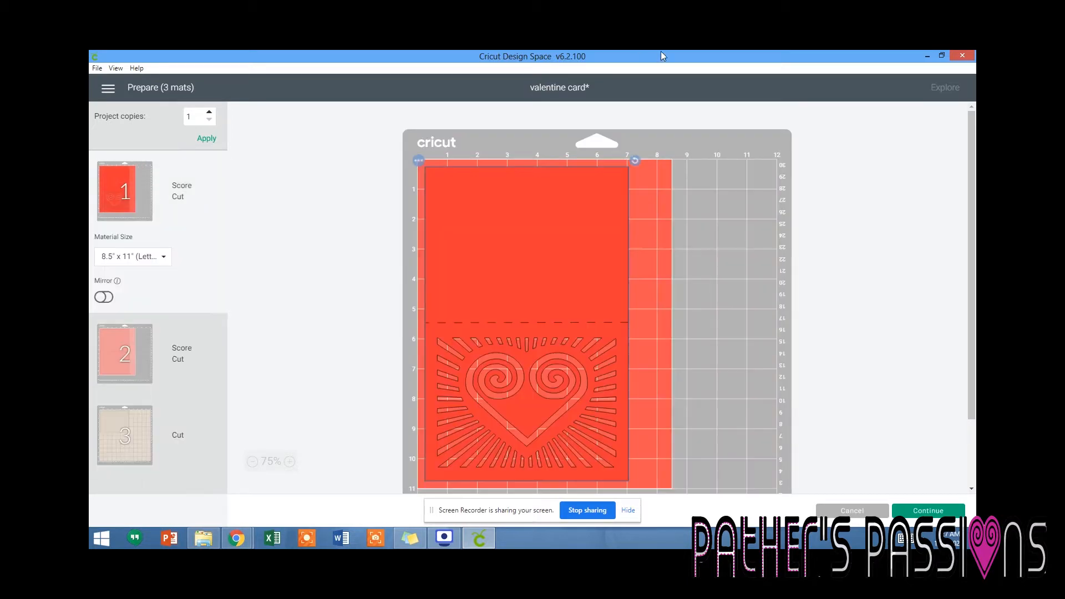
left_click(917, 513)
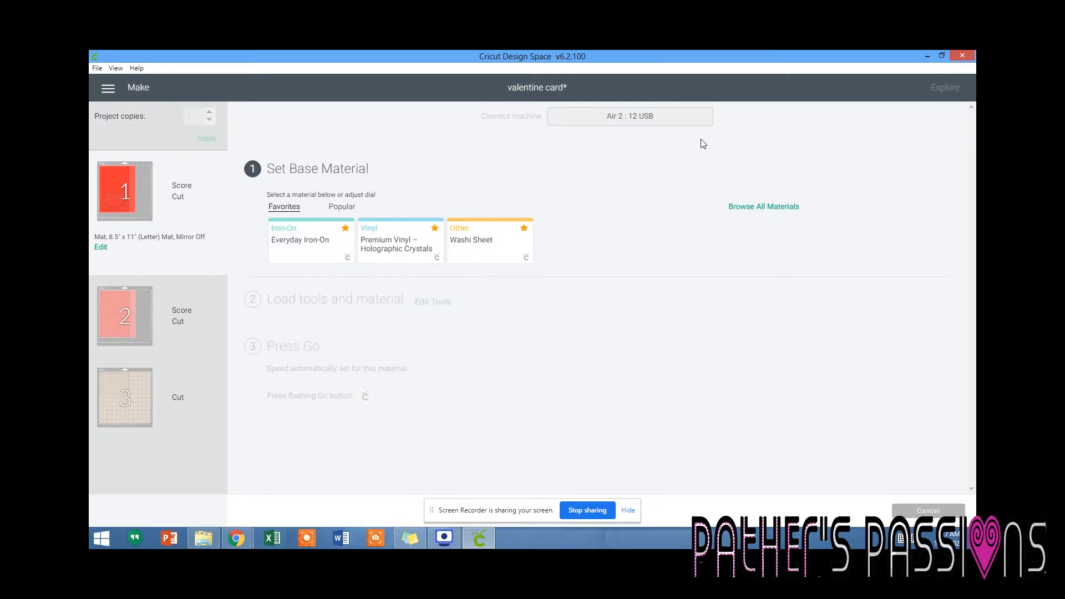
left_click(739, 209)
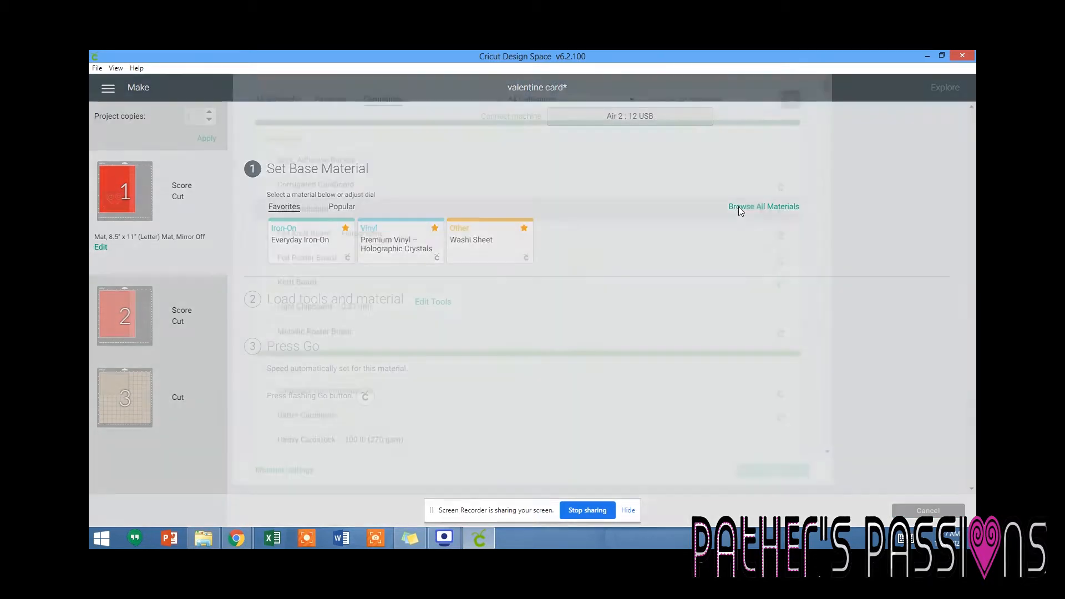
key("super+c")
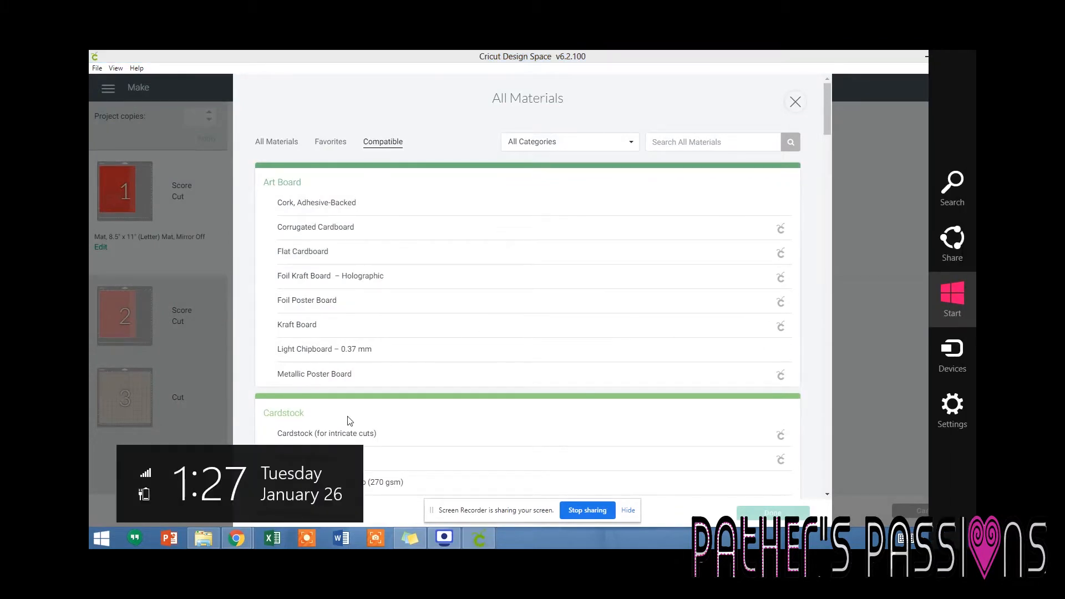
left_click(354, 434)
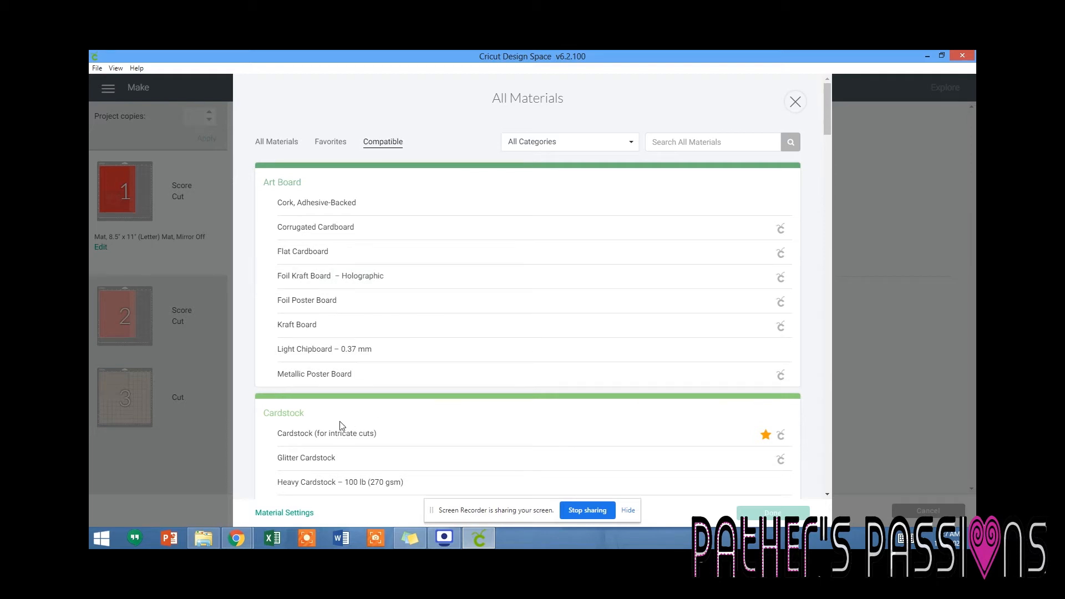
left_click(797, 102)
left_click(582, 238)
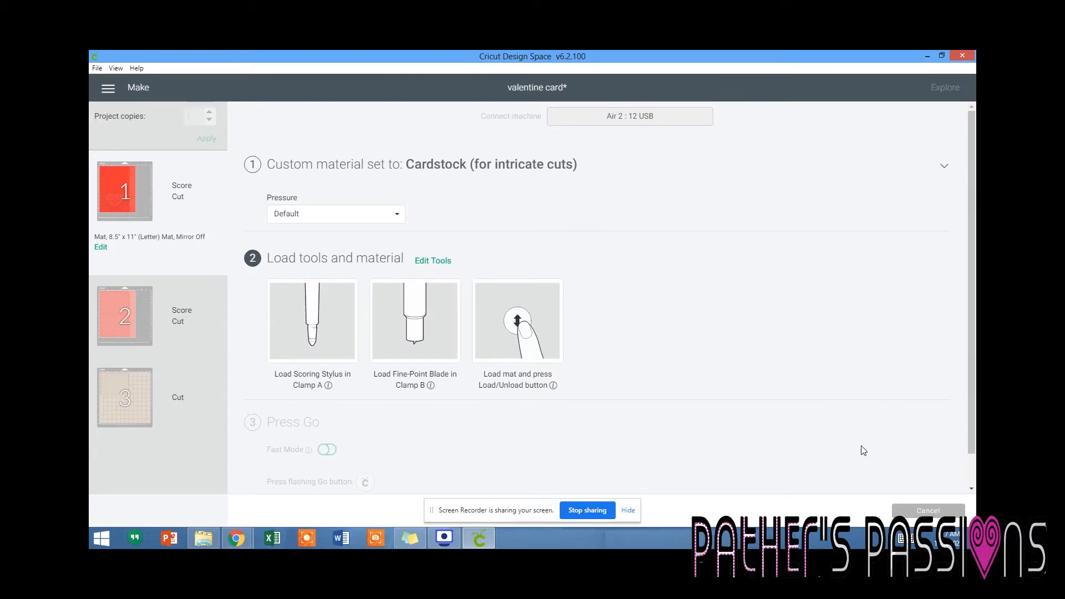